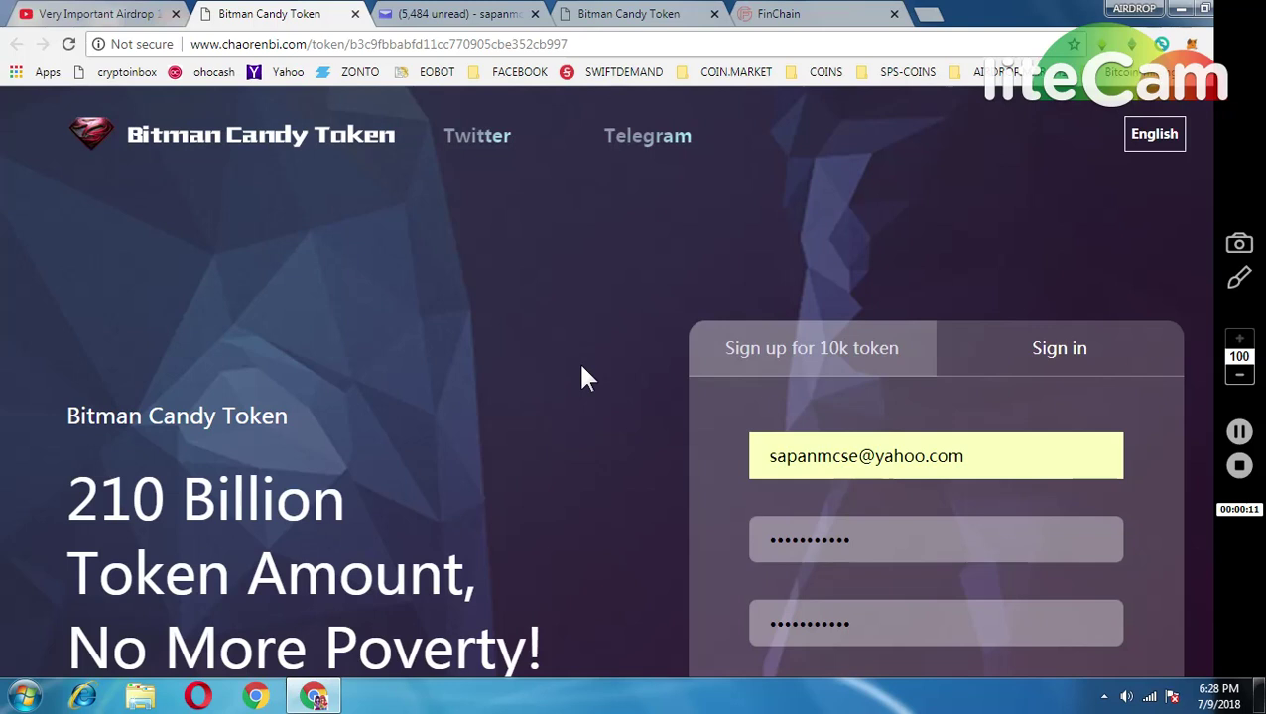
Examine the Bitman Candy Token sign-up form, including its e-mail, password and captcha fields
scroll(583, 368, down, 3)
scroll(583, 368, up, 2)
scroll(583, 369, up, 2)
scroll(656, 424, down, 2)
scroll(655, 419, up, 2)
scroll(824, 456, down, 2)
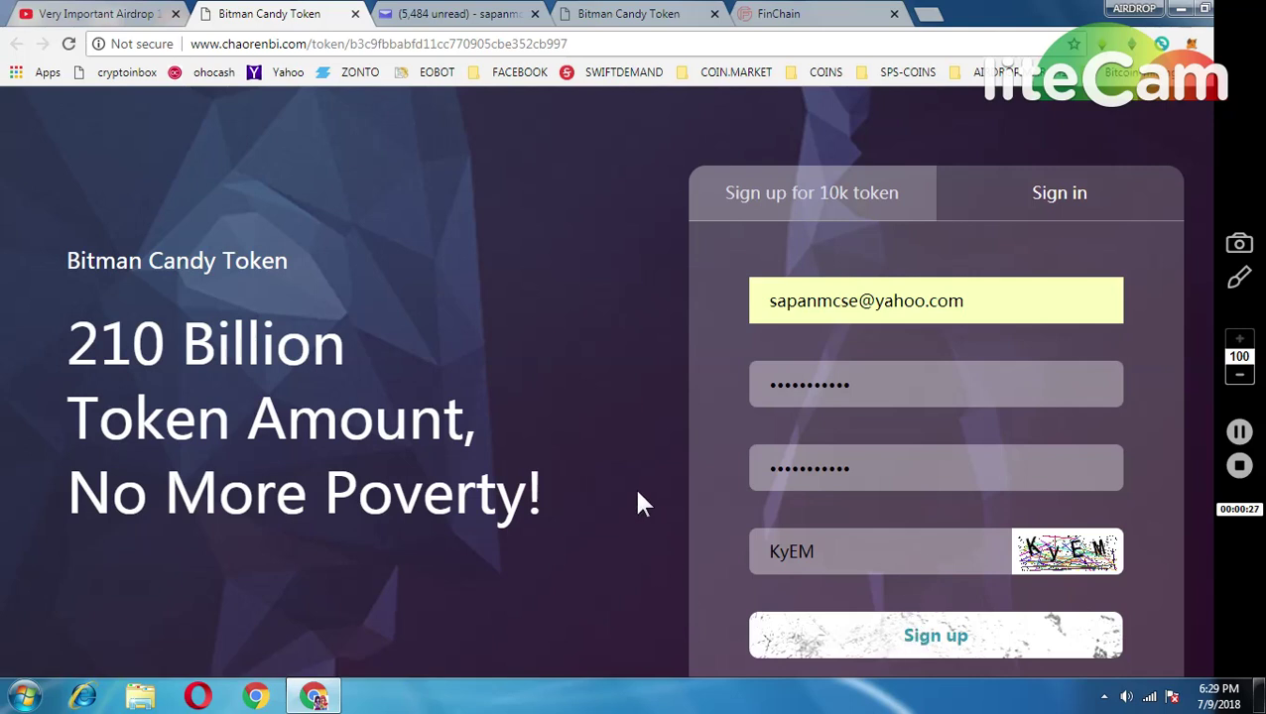
View the Bitman Candy account activation e-mail in Yahoo Mail and close it
click(465, 21)
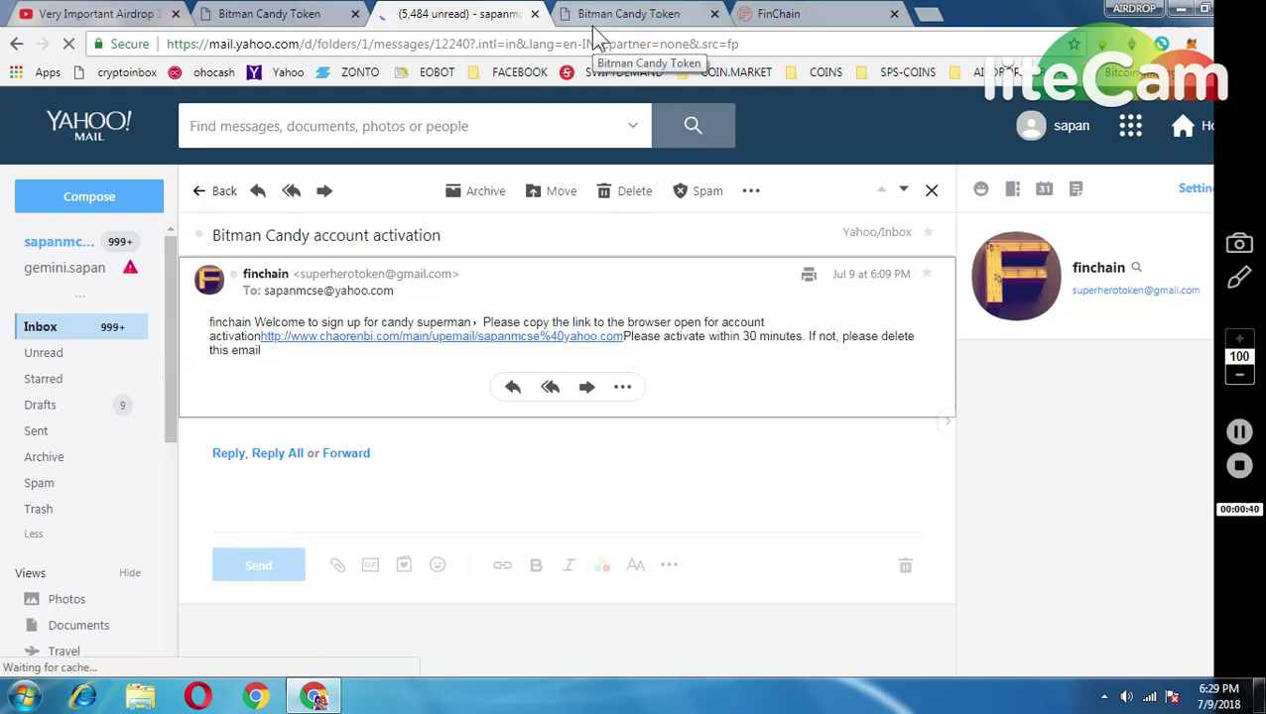
click(535, 14)
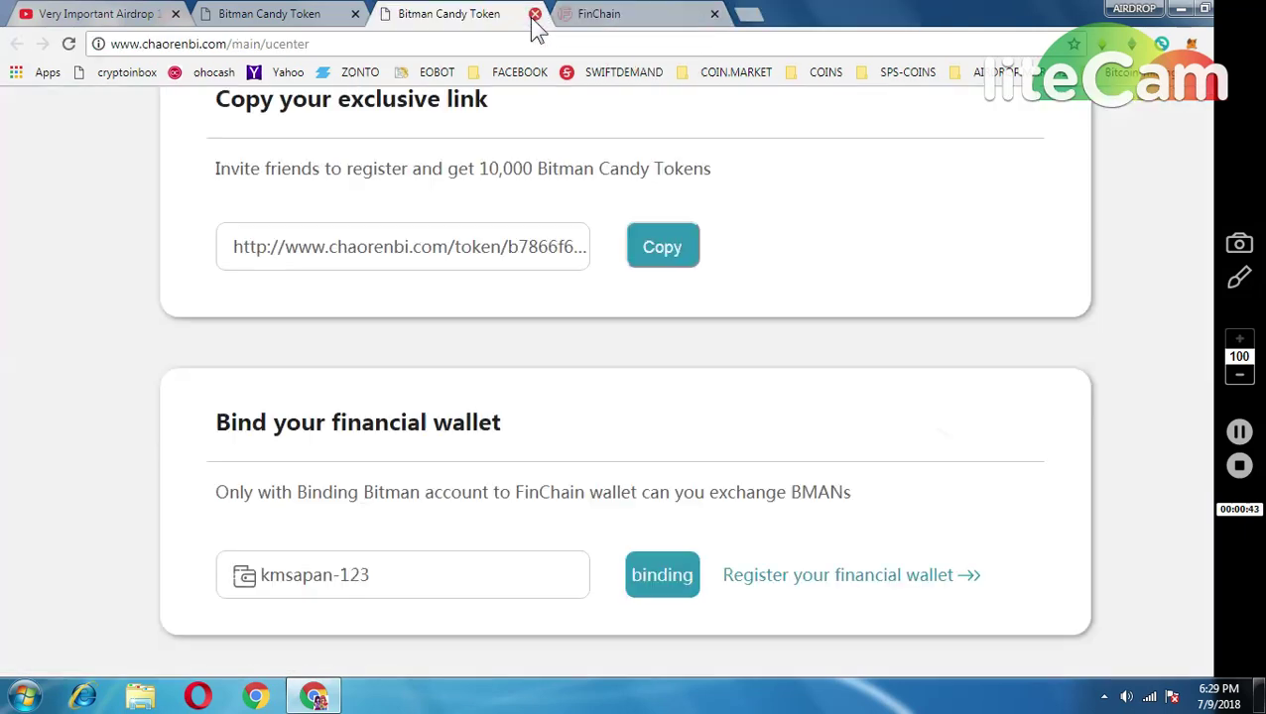
Review the token balance, exclusive invitation link and financial wallet binding on the Bitman Candy Token account page
scroll(580, 324, up, 5)
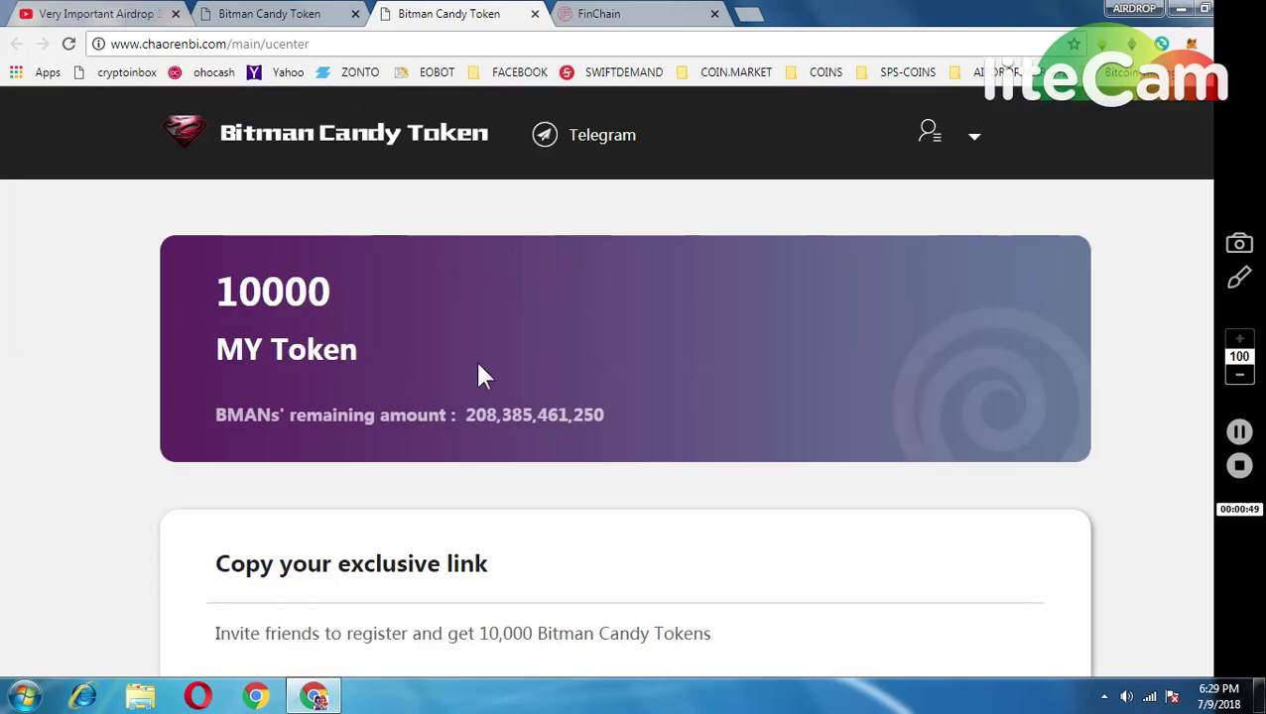
scroll(480, 376, down, 3)
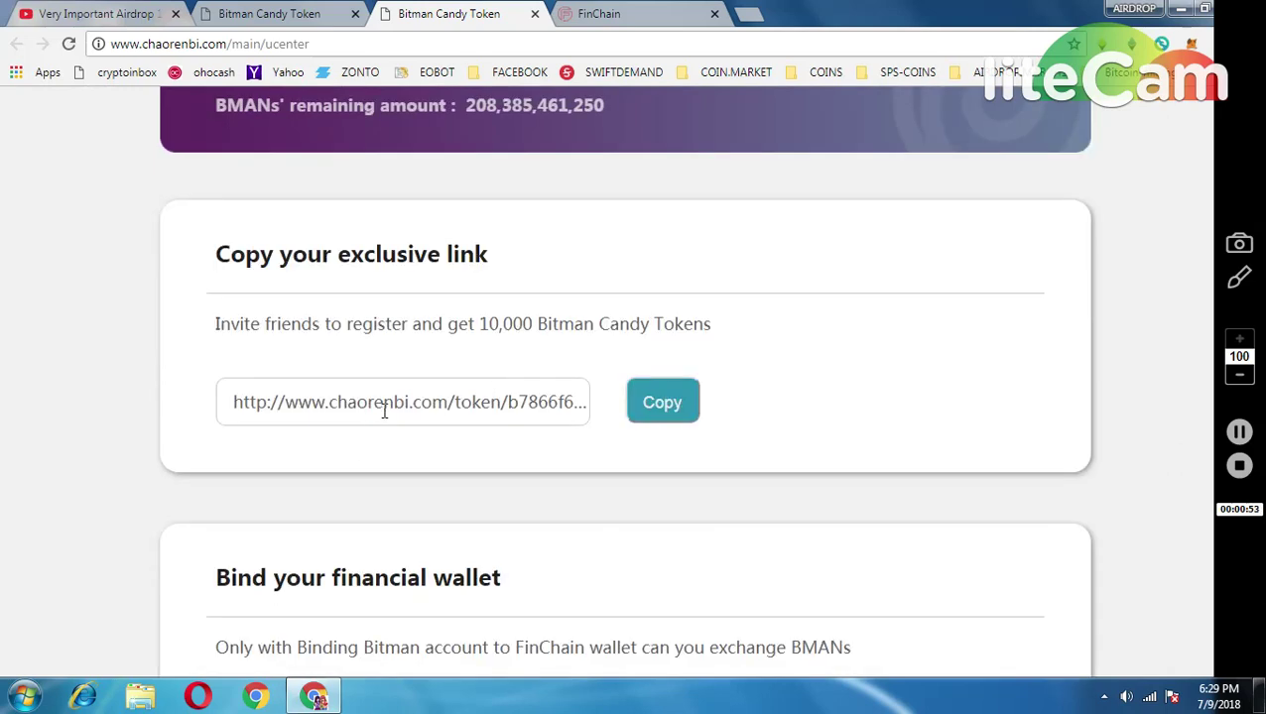
scroll(385, 410, down, 2)
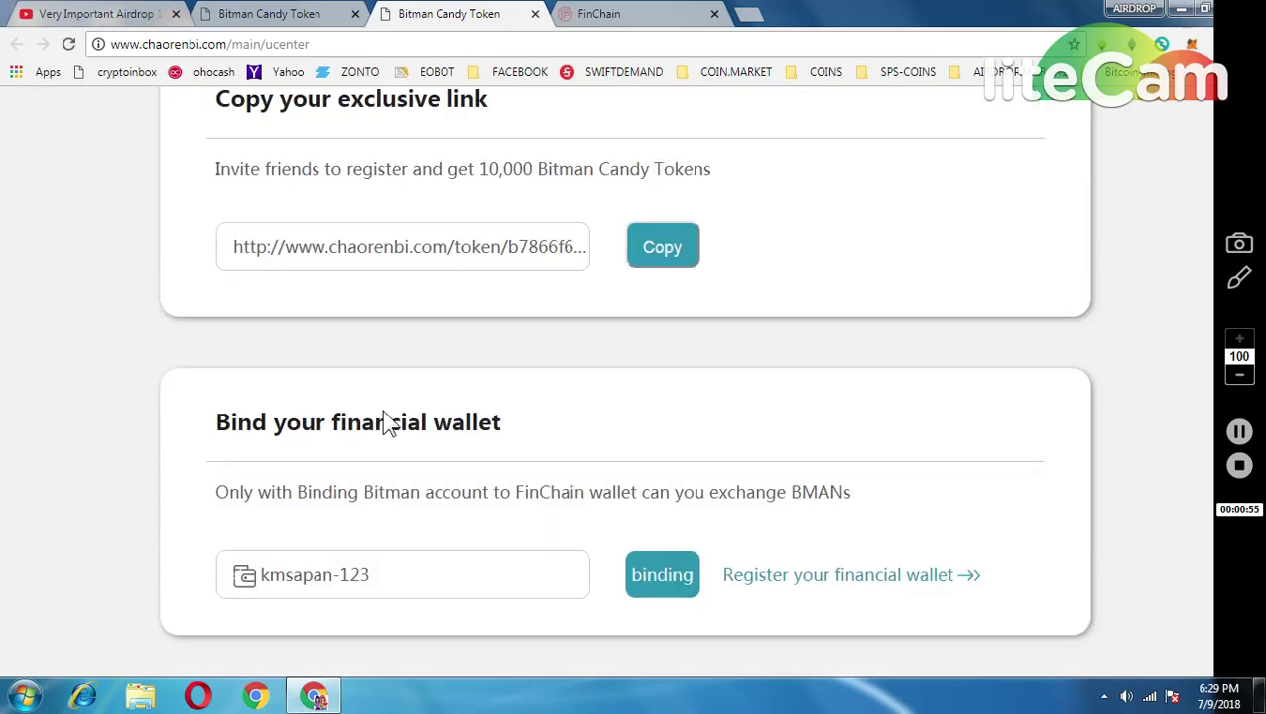
scroll(387, 423, down, 2)
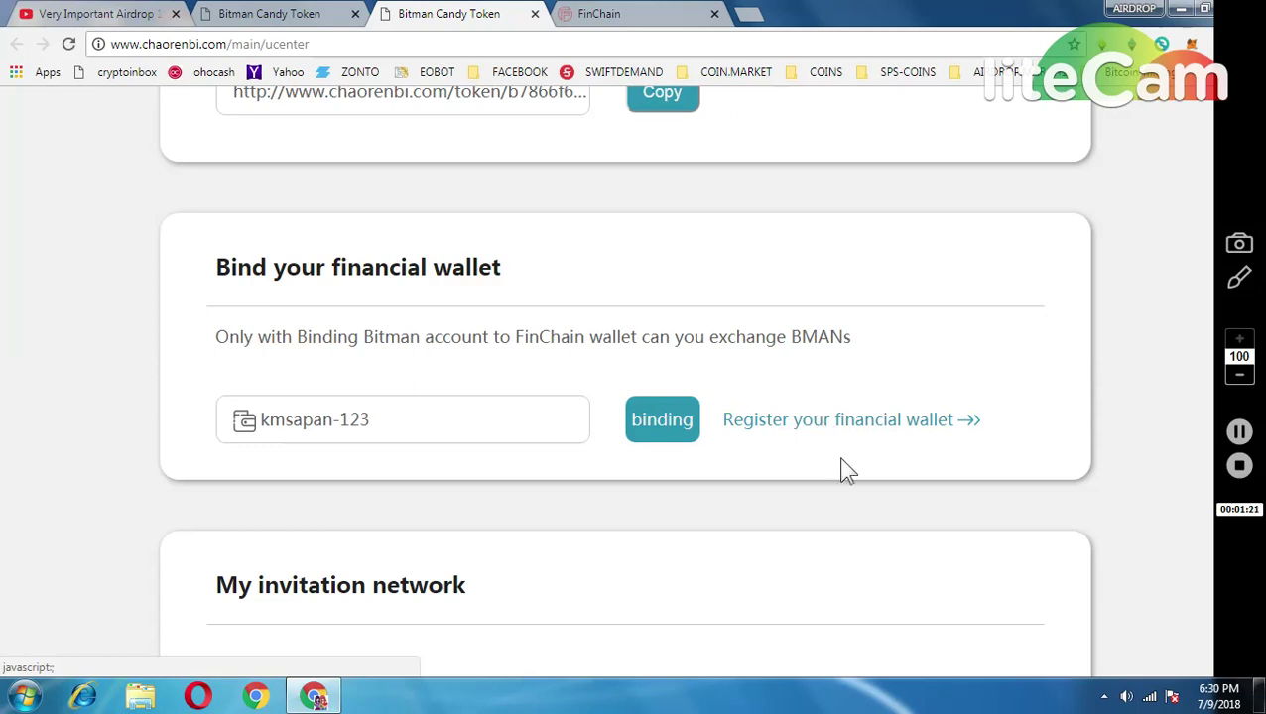
Compare the account name on the FinChain wallet dashboard with the one entered in the Bitman financial wallet binding section
click(640, 24)
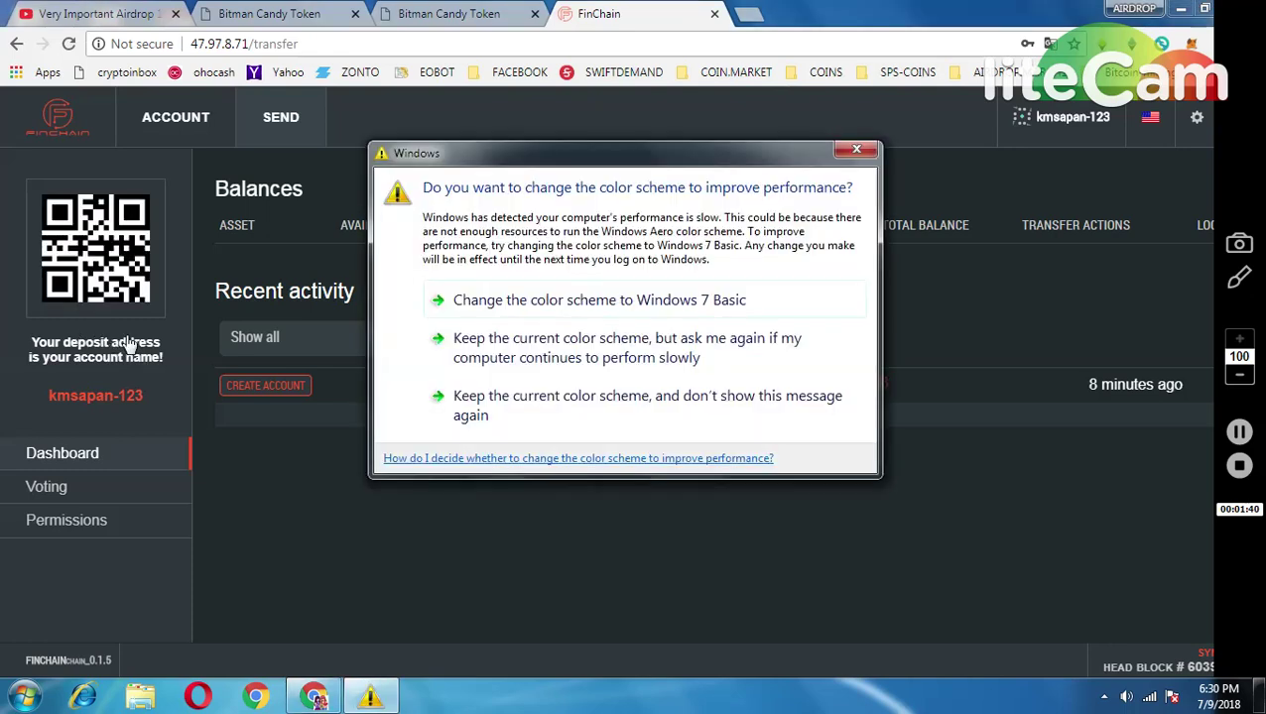
click(593, 350)
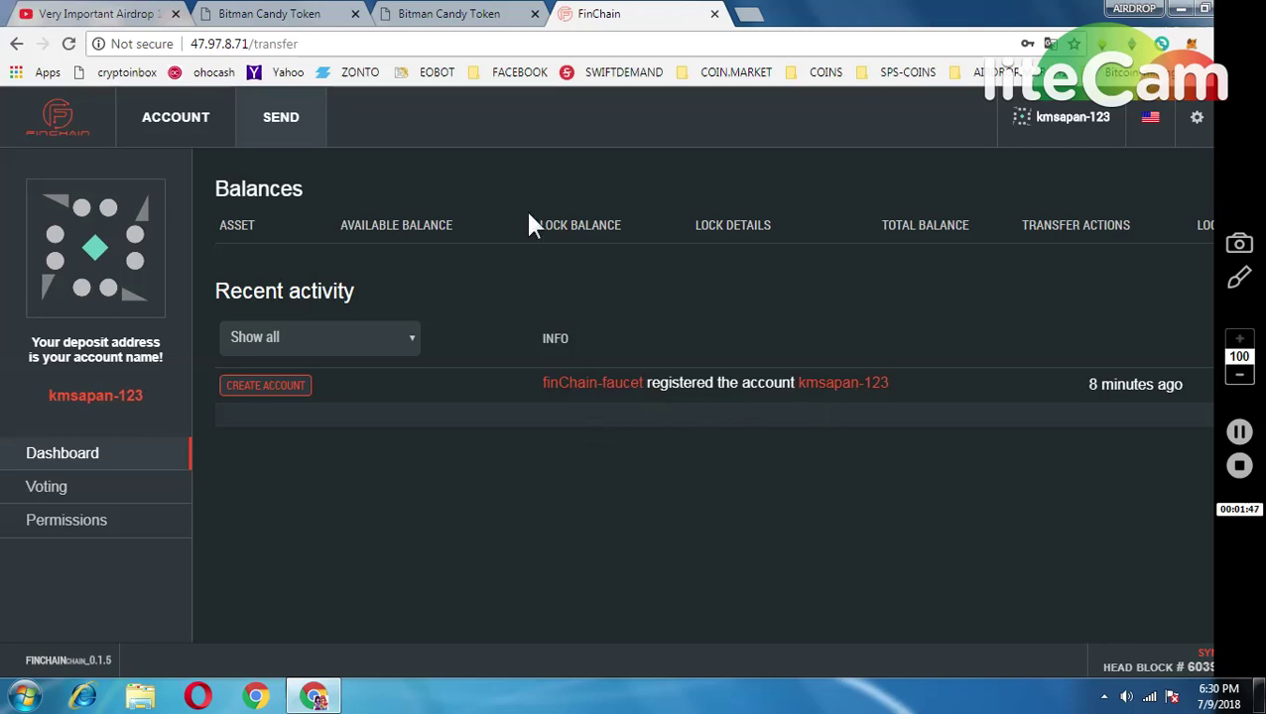
click(448, 25)
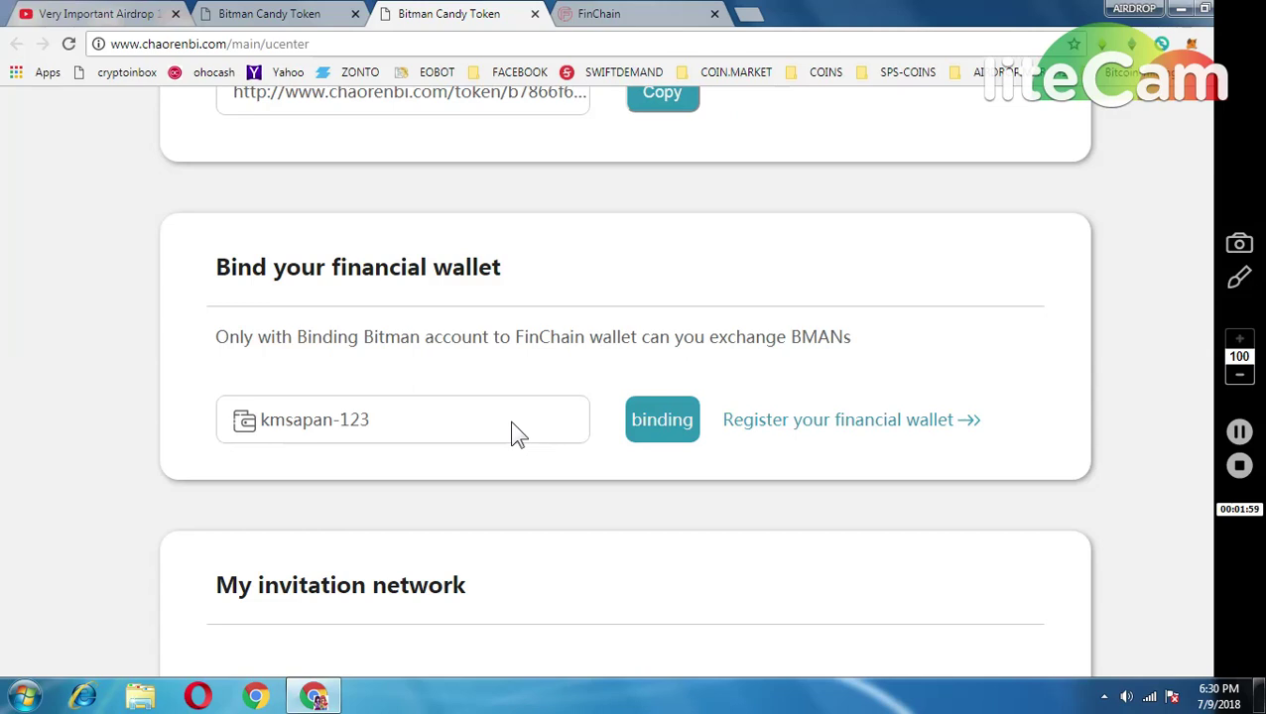
scroll(513, 425, up, 2)
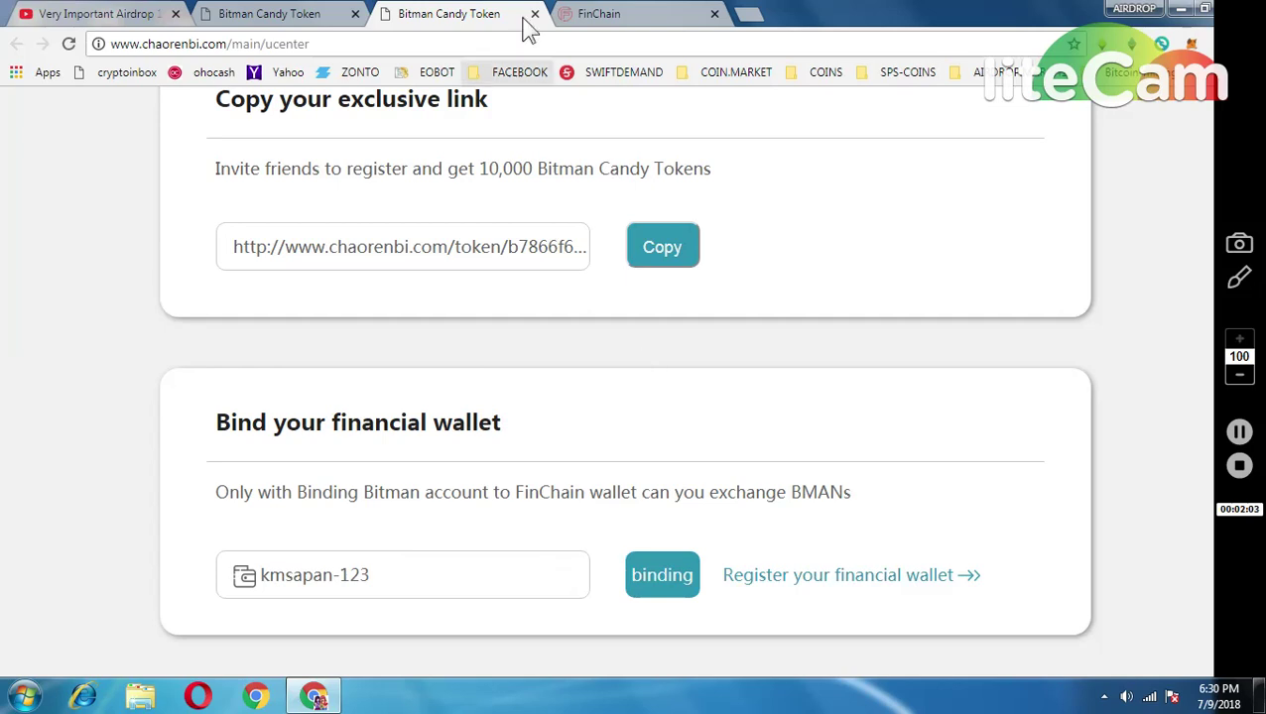
click(612, 16)
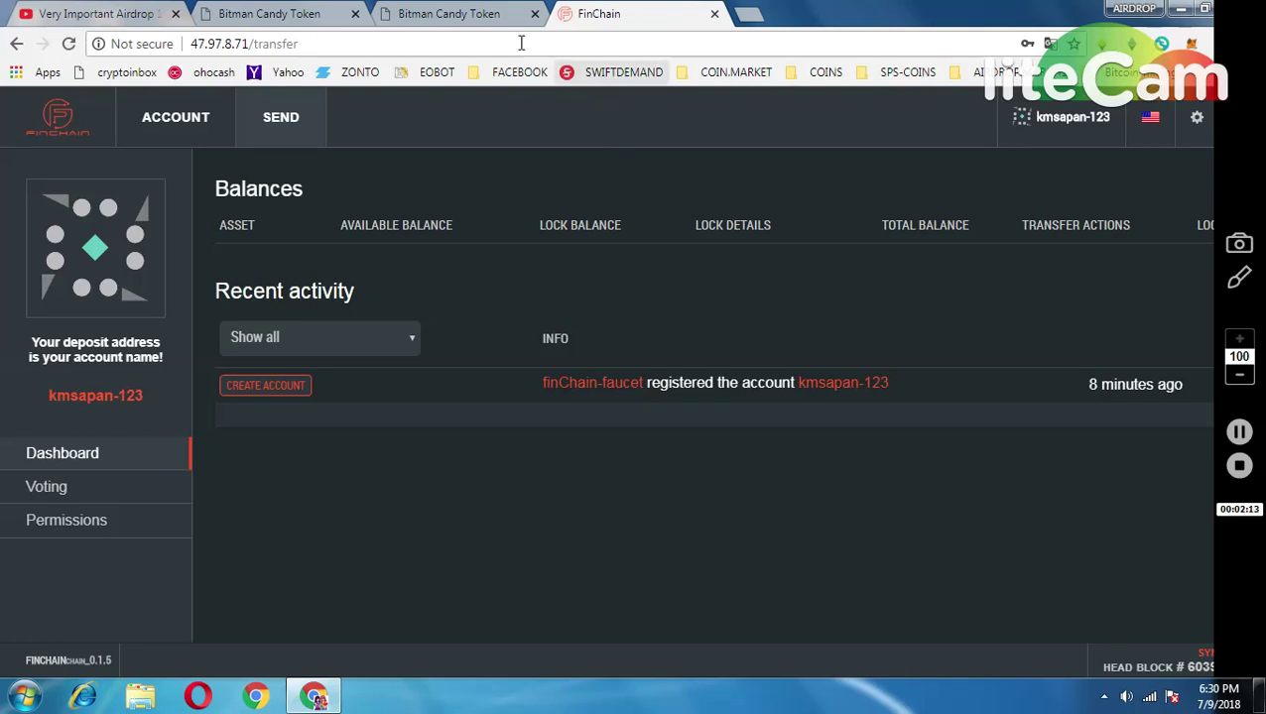
click(448, 14)
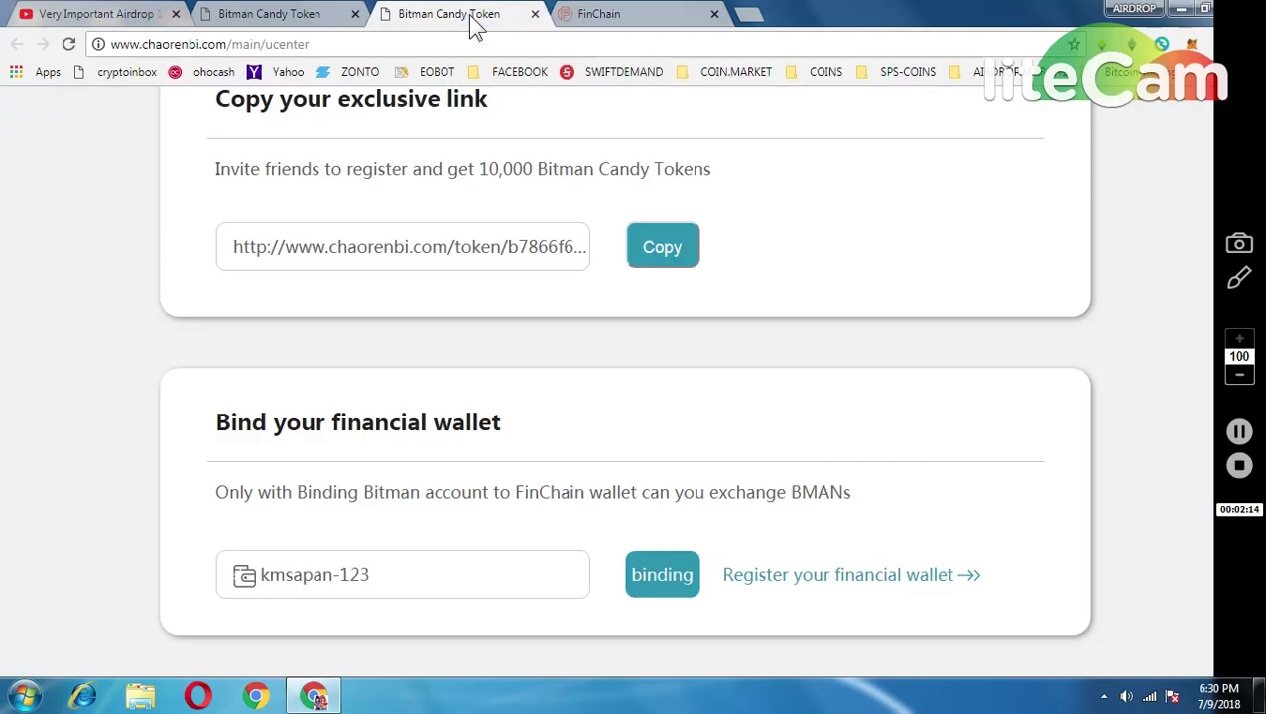
Open the financial wallet registration site from the binding section and translate it to English, keeping the current Windows color scheme
click(804, 581)
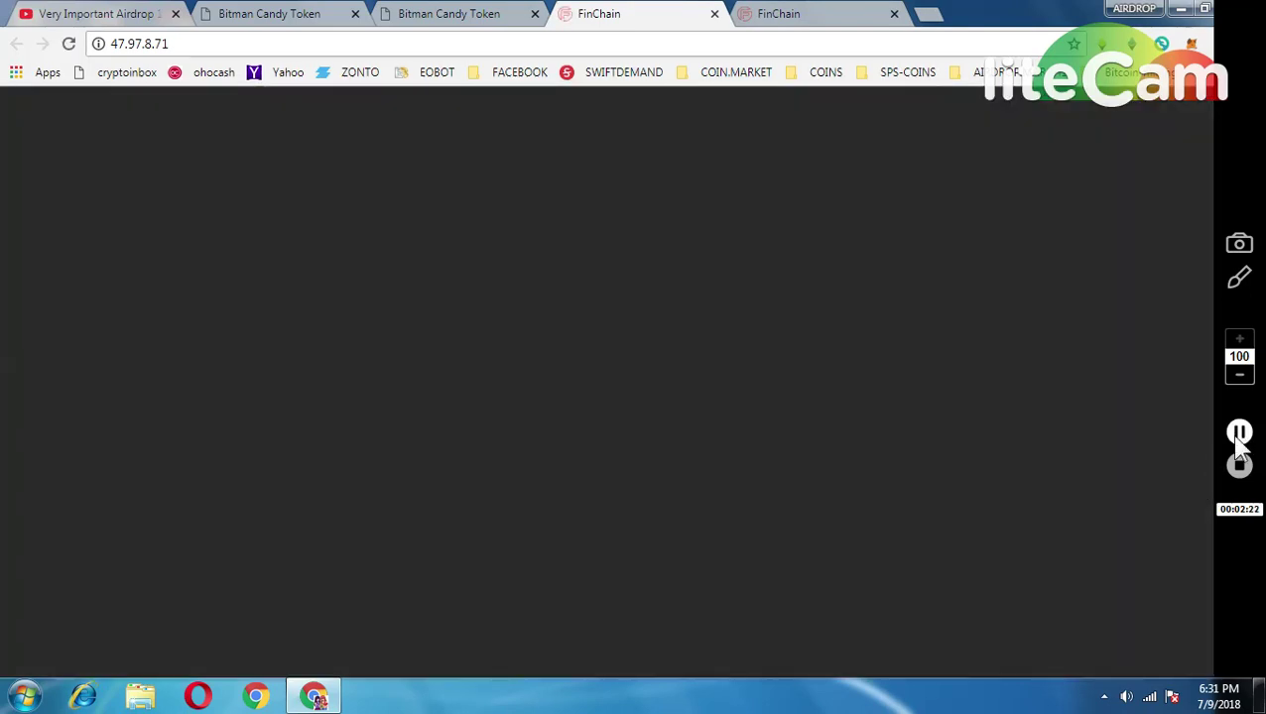
click(1238, 433)
click(1238, 434)
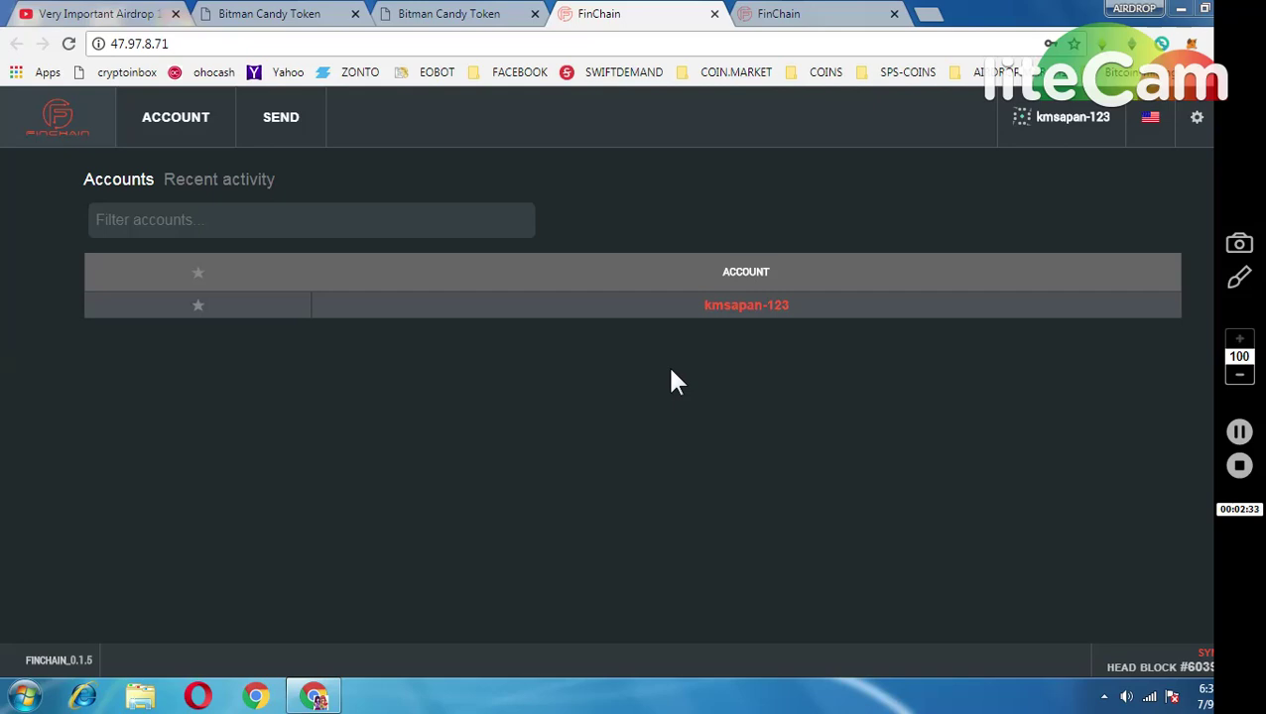
right_click(653, 341)
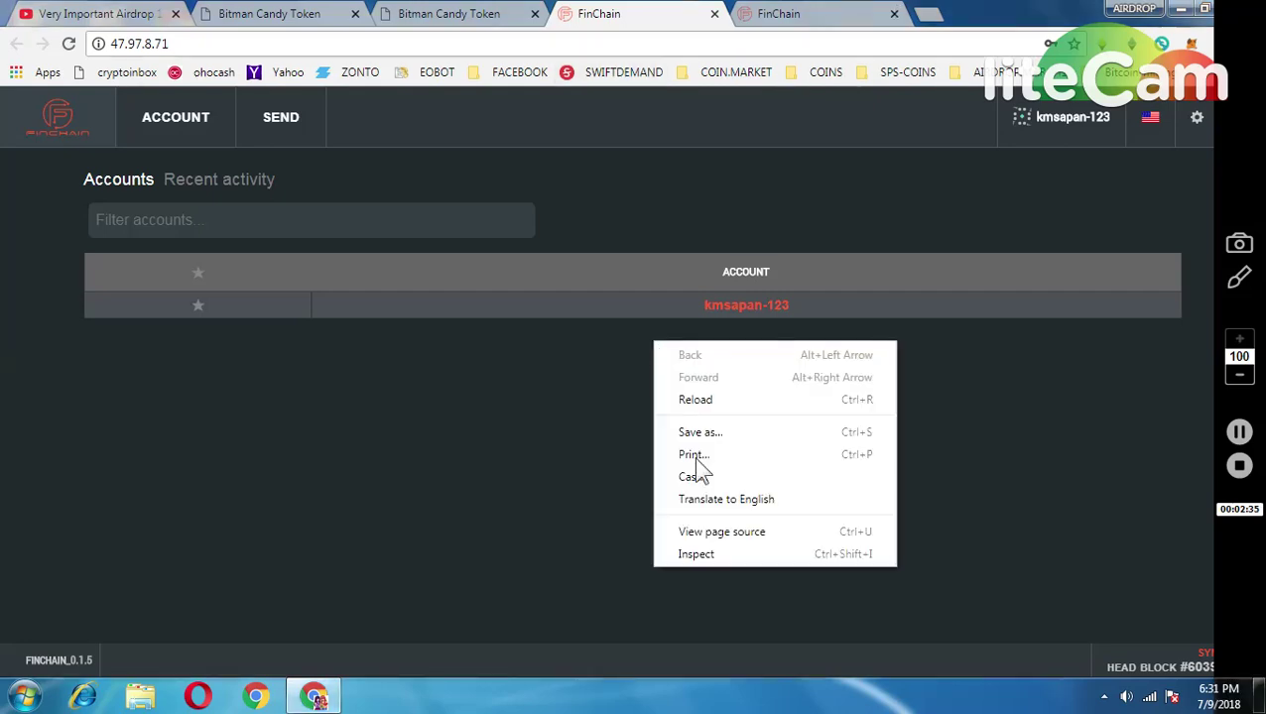
click(720, 504)
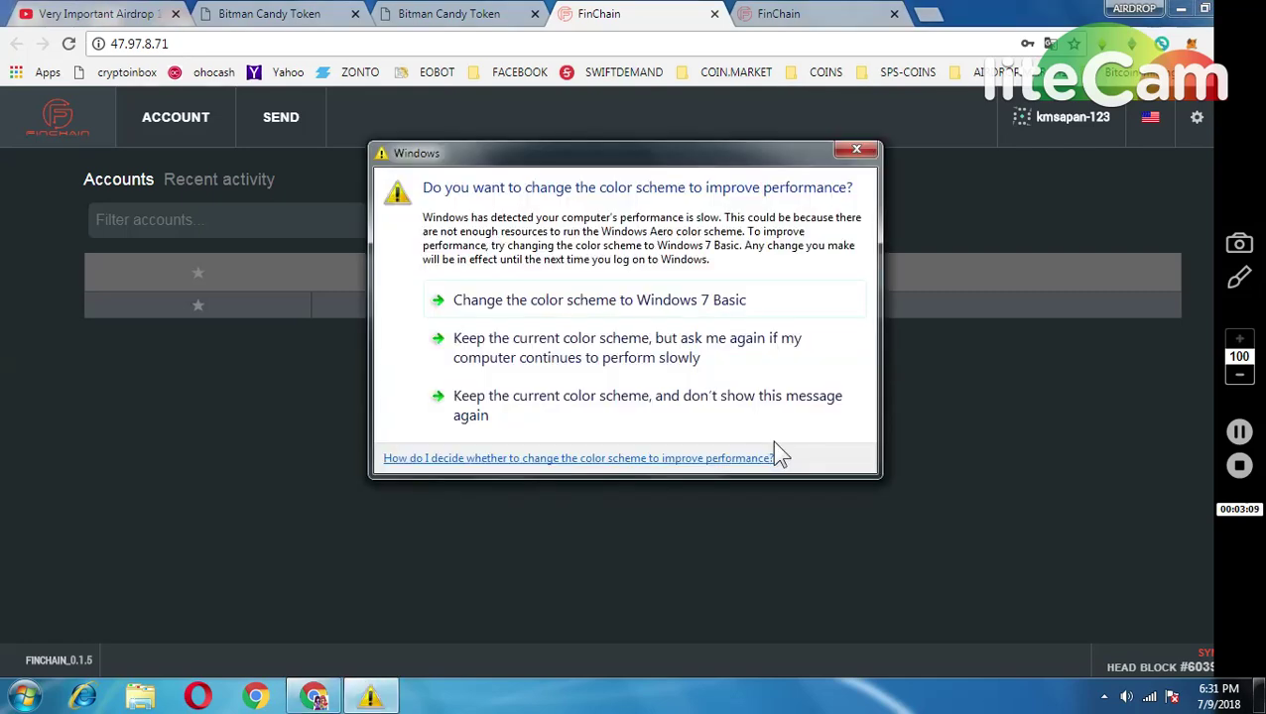
click(593, 360)
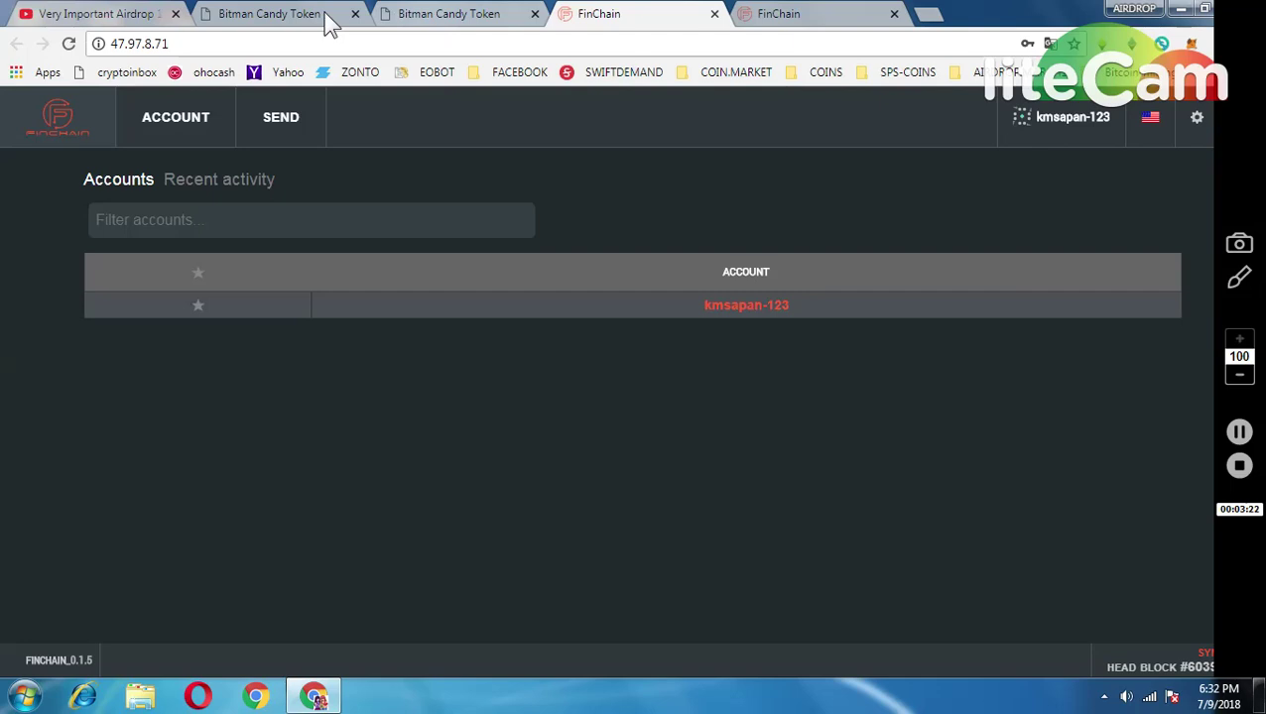
Review the invitation network, Telegram group offer and token balance on the Bitman Candy Token account page
click(437, 14)
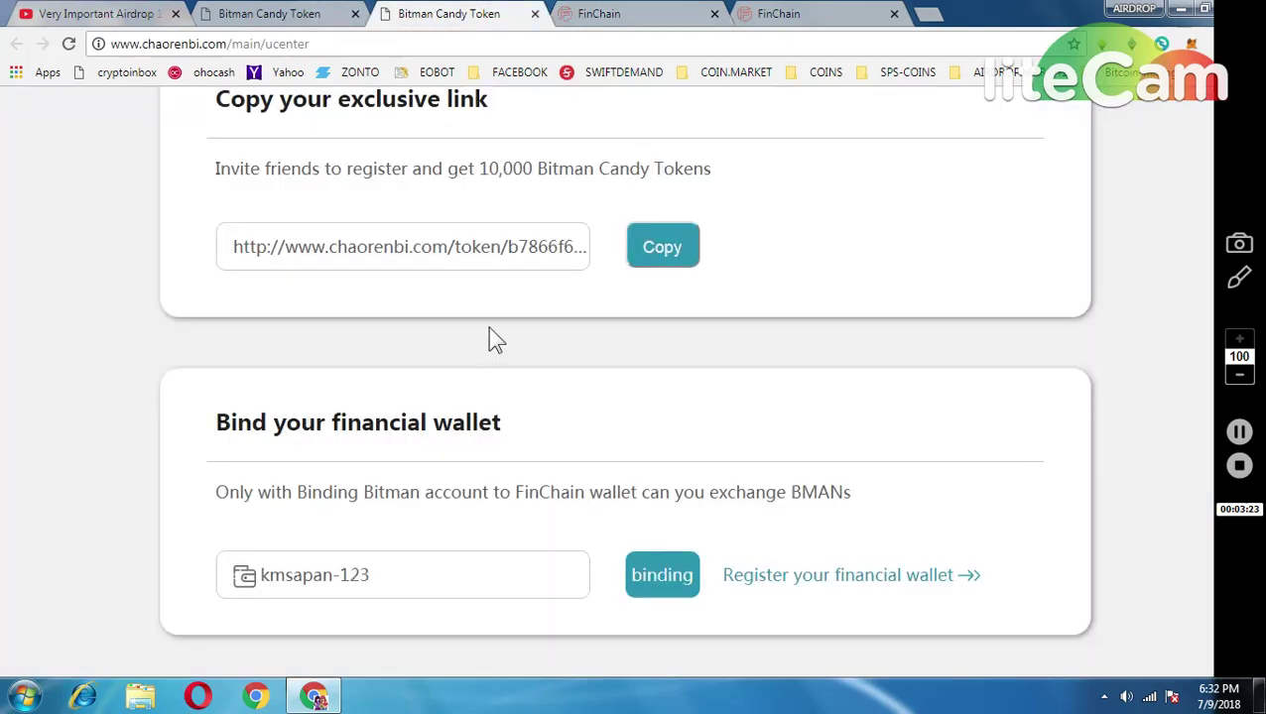
scroll(496, 340, down, 8)
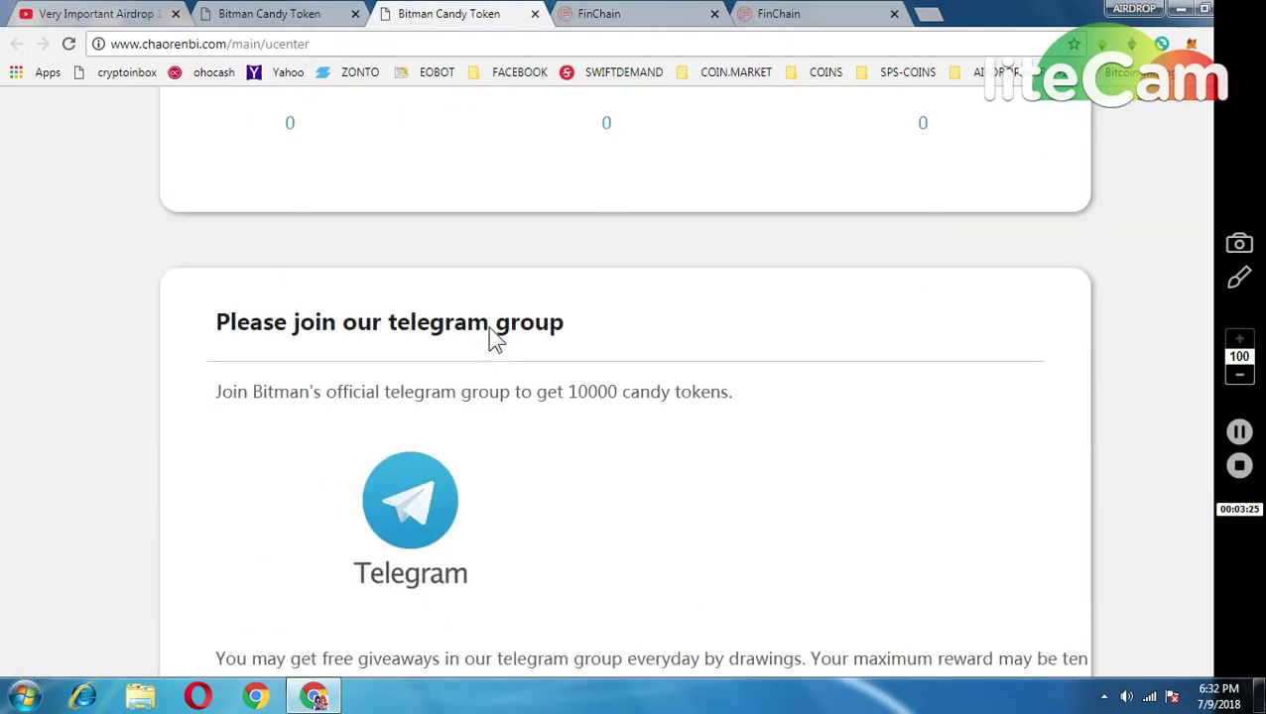
scroll(489, 339, down, 3)
scroll(489, 338, up, 3)
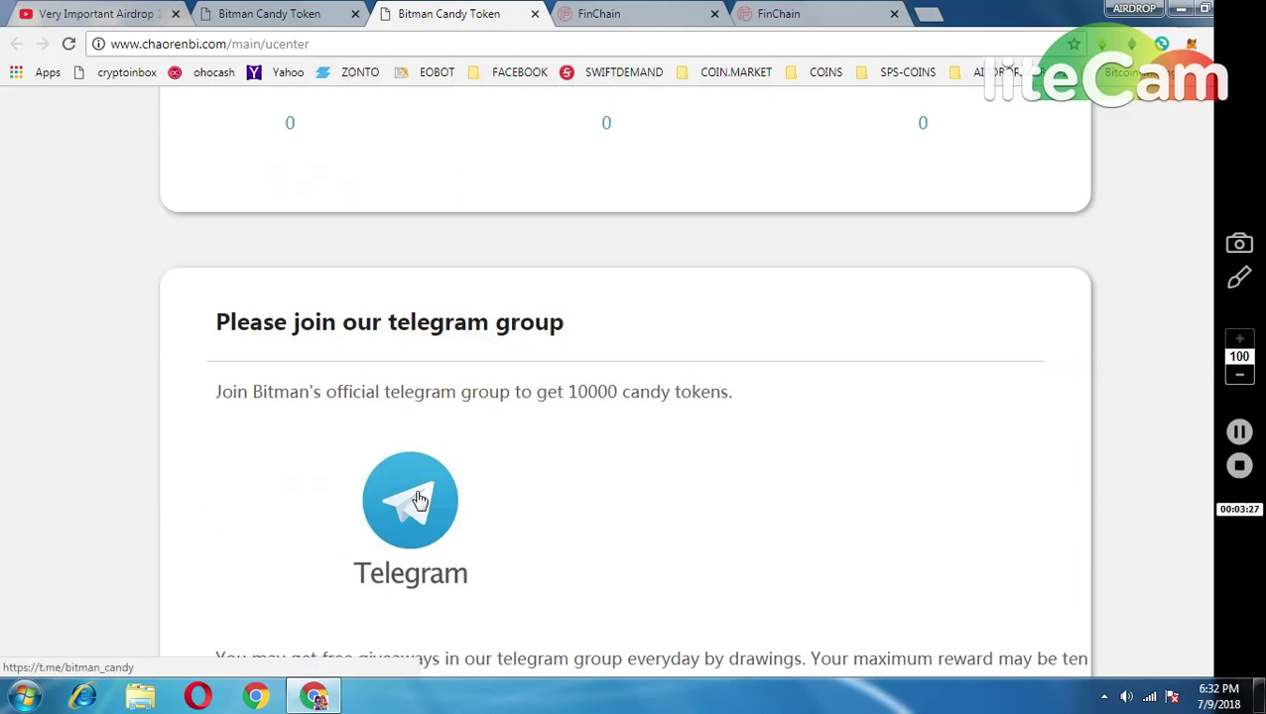
scroll(855, 439, up, 2)
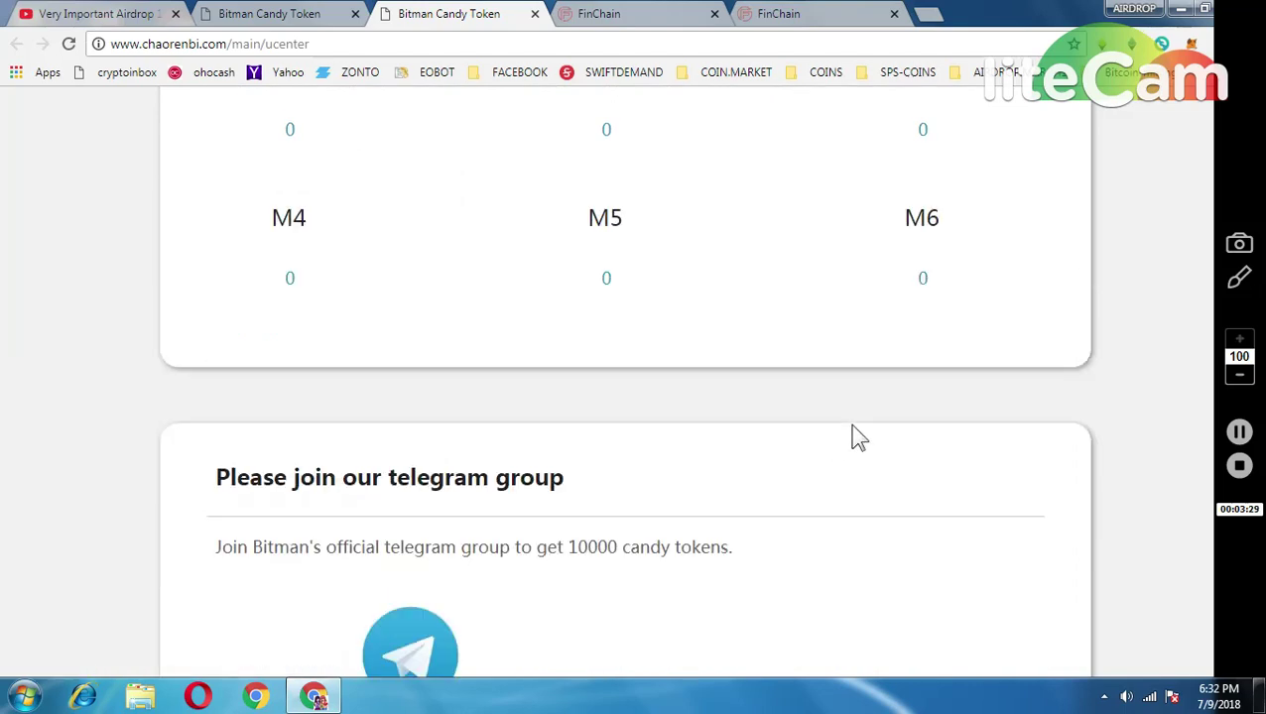
scroll(857, 438, up, 7)
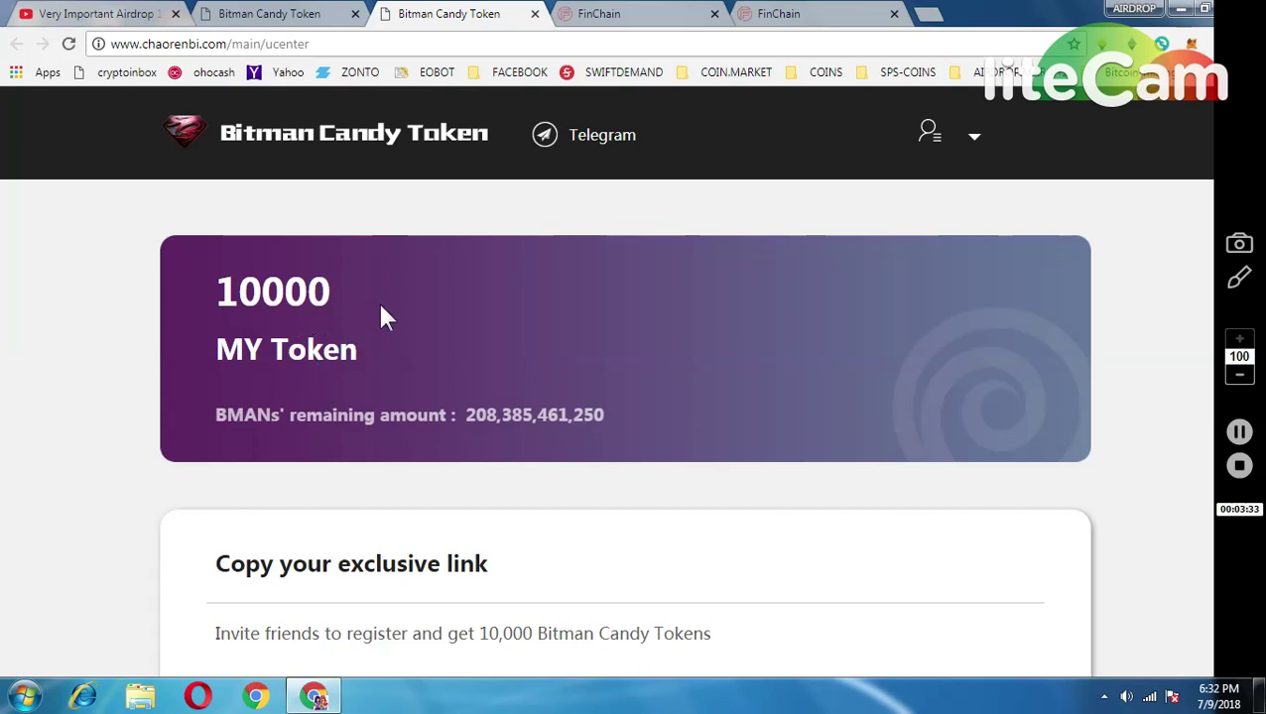
click(1240, 432)
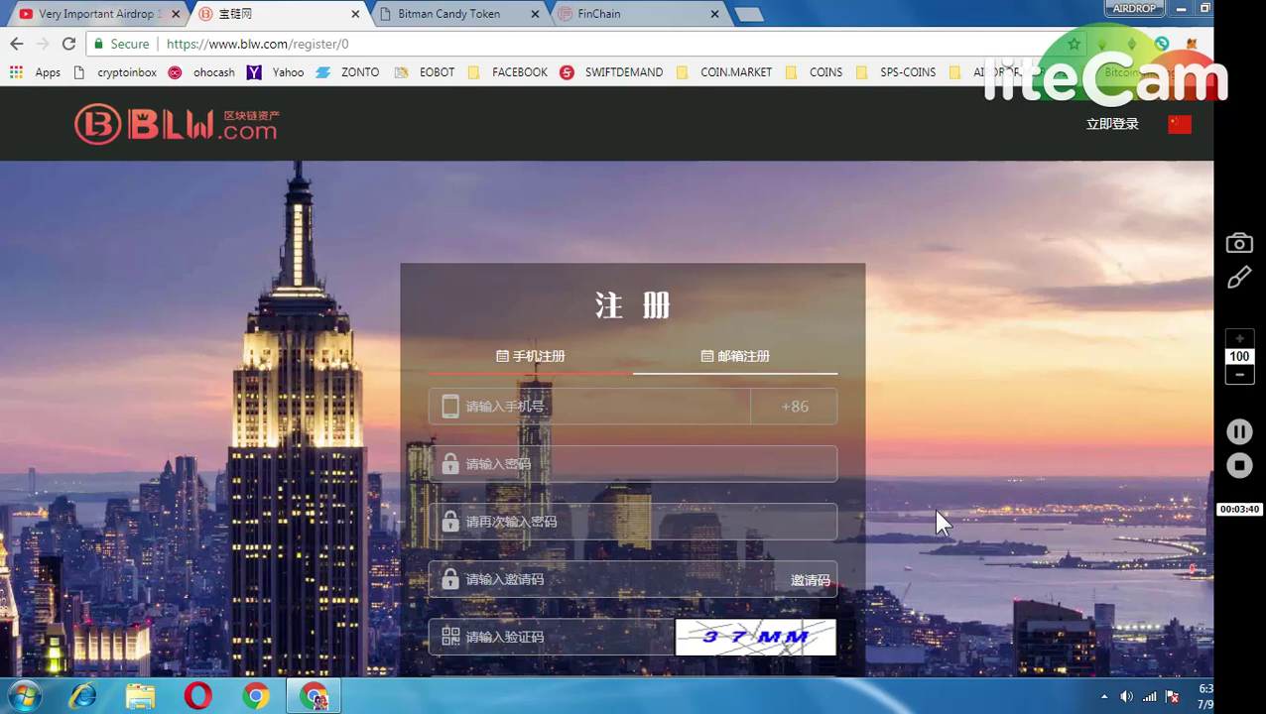
Switch the BLW.com registration page to English and choose email registration
scroll(974, 512, down, 2)
scroll(973, 507, up, 2)
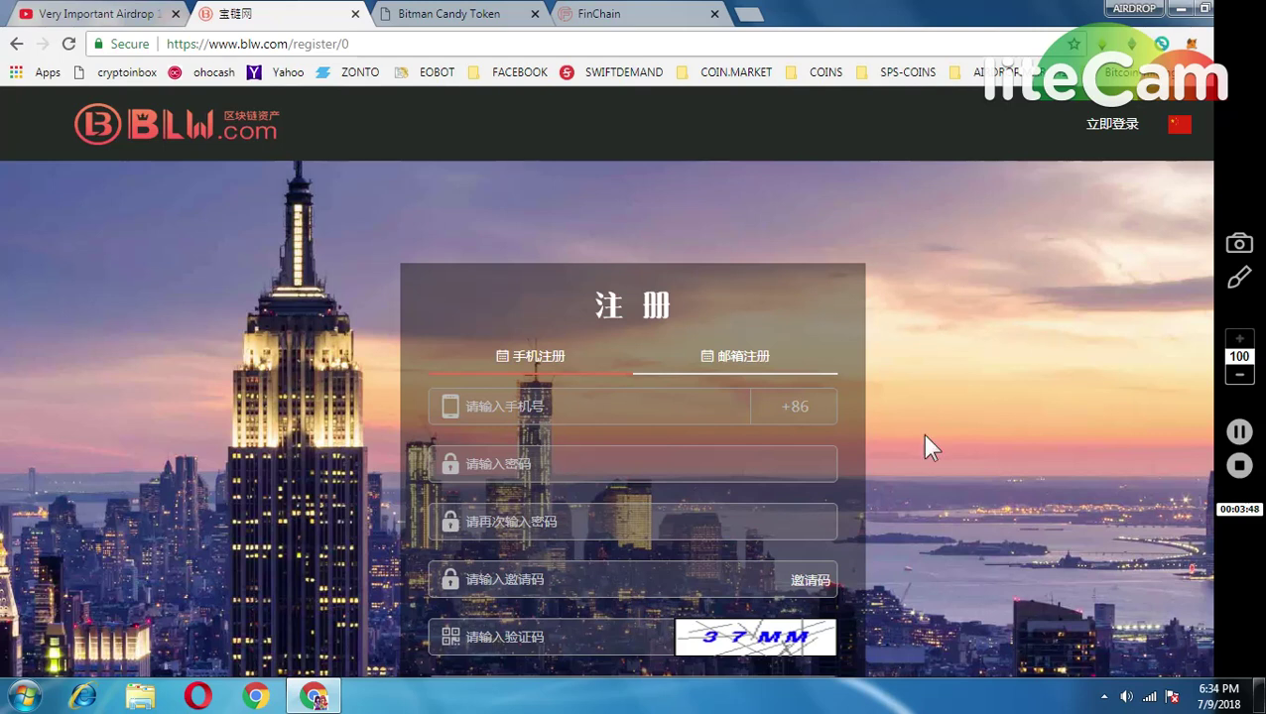
click(1180, 156)
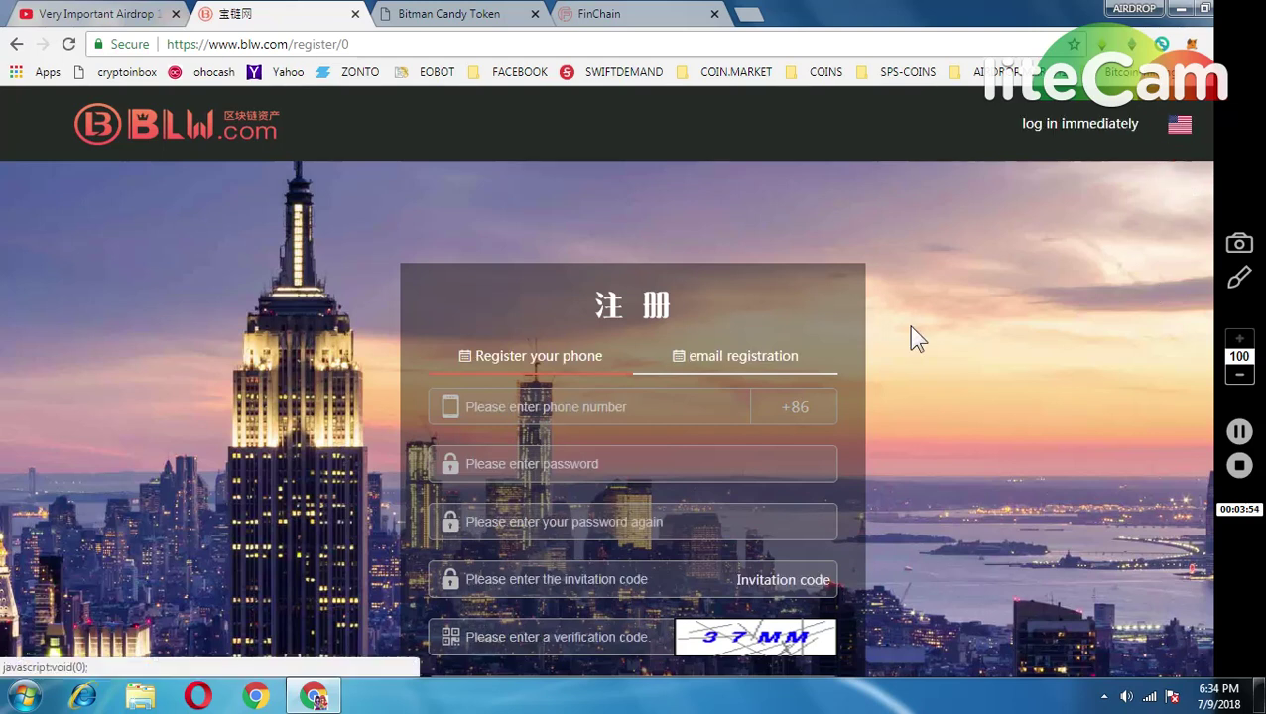
scroll(913, 337, down, 2)
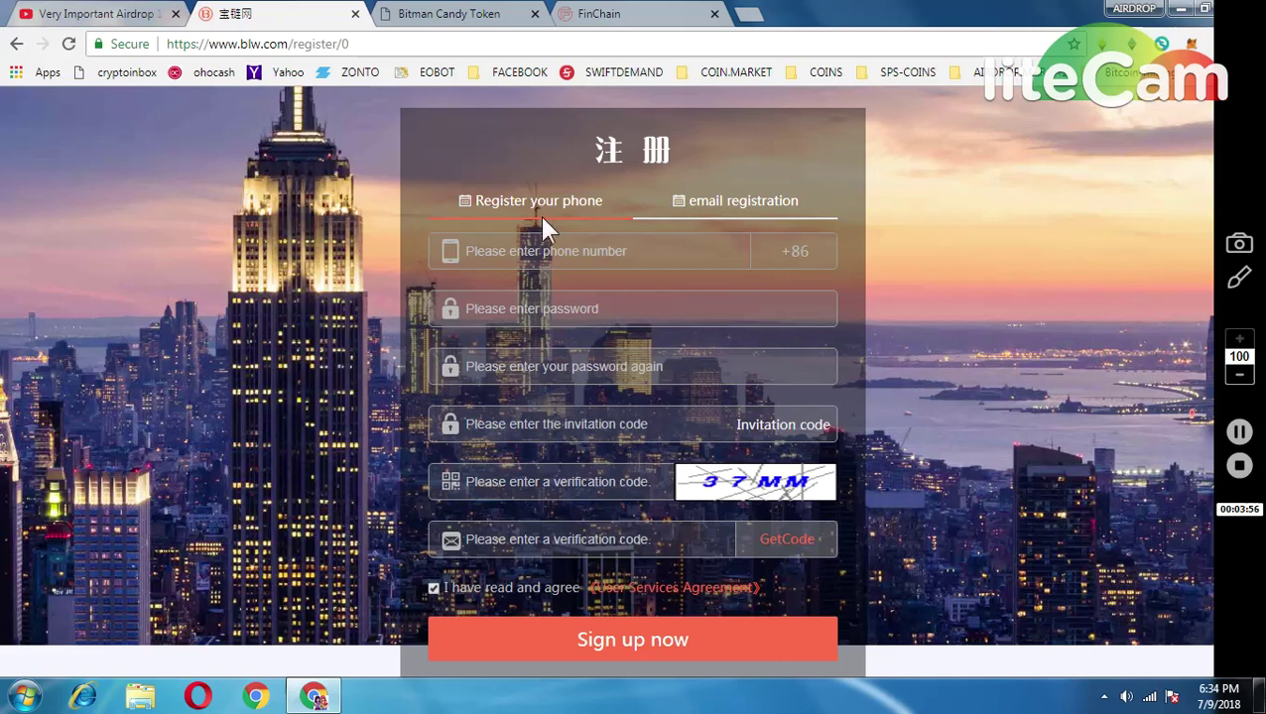
click(743, 203)
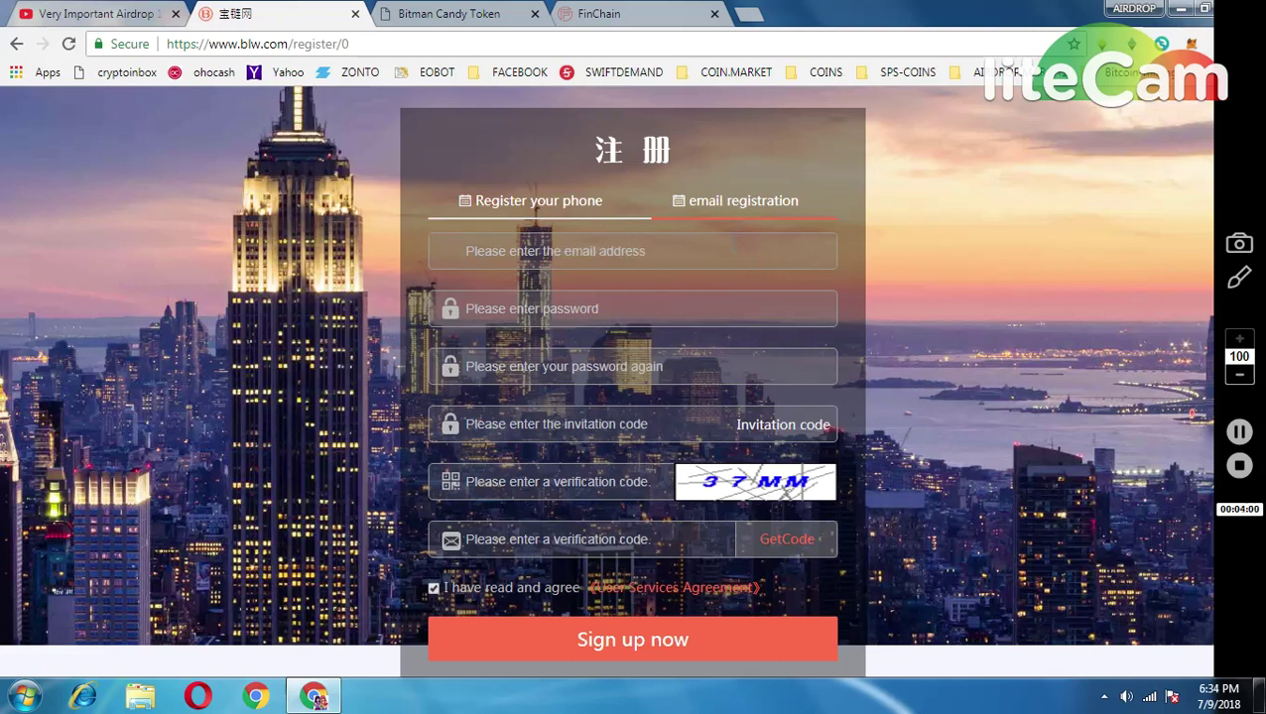
Fill in the registrant's e-mail address from the saved suggestion and acknowledge the registration message
click(577, 251)
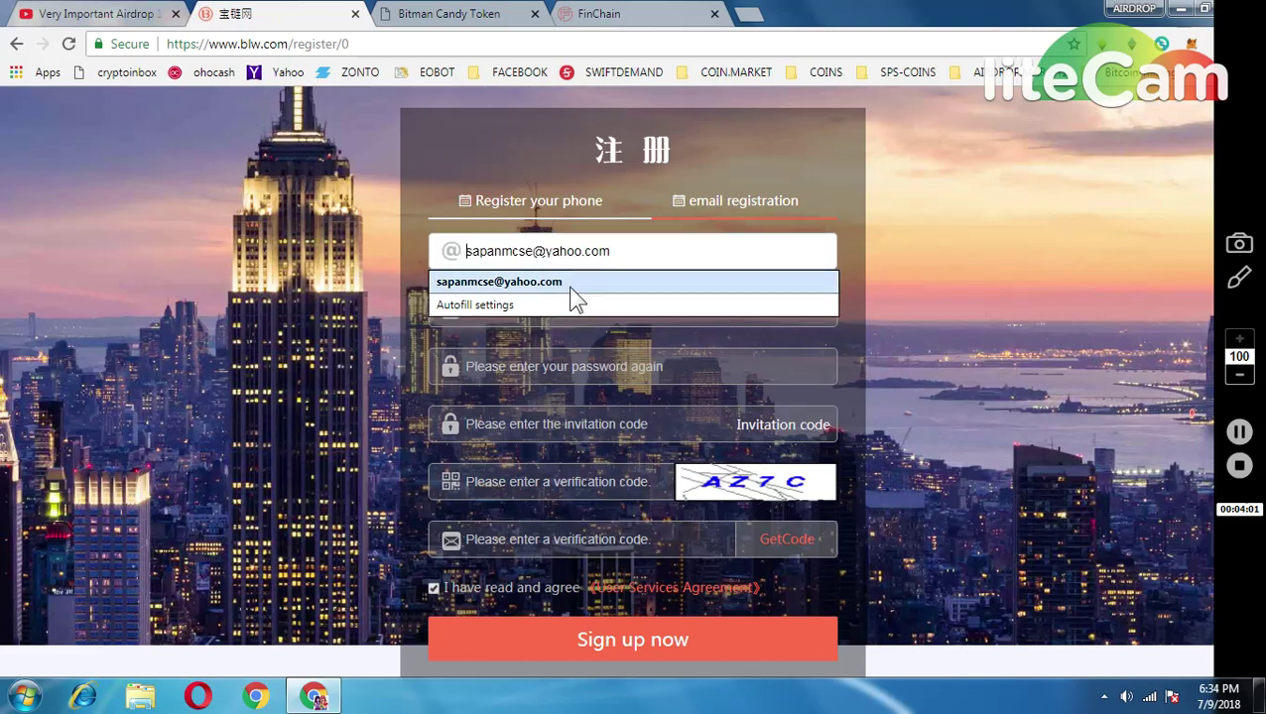
click(572, 284)
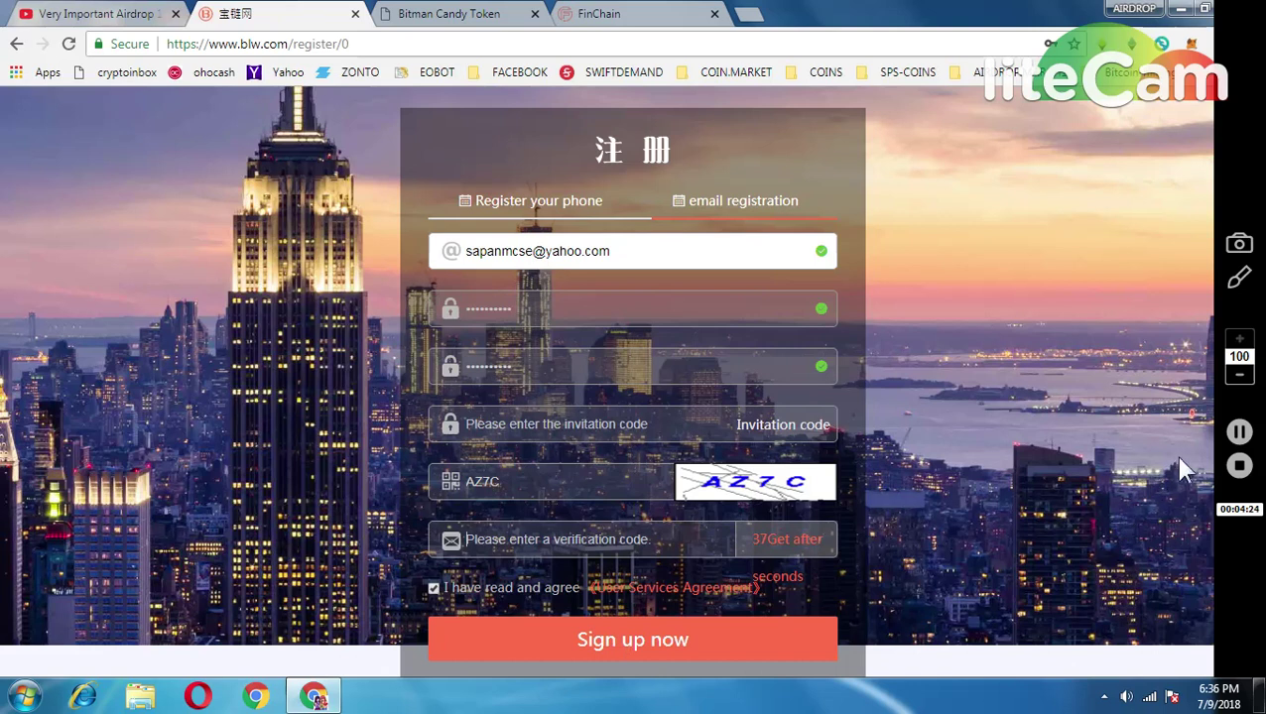
click(1240, 431)
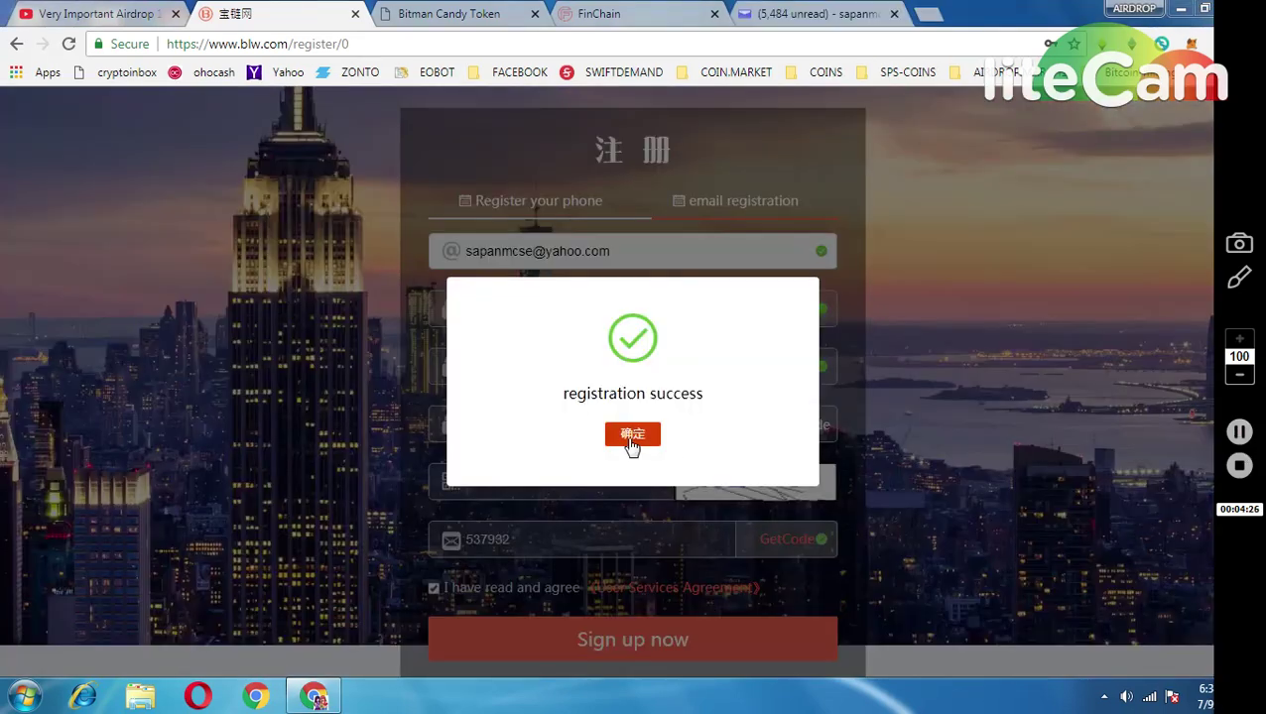
click(632, 436)
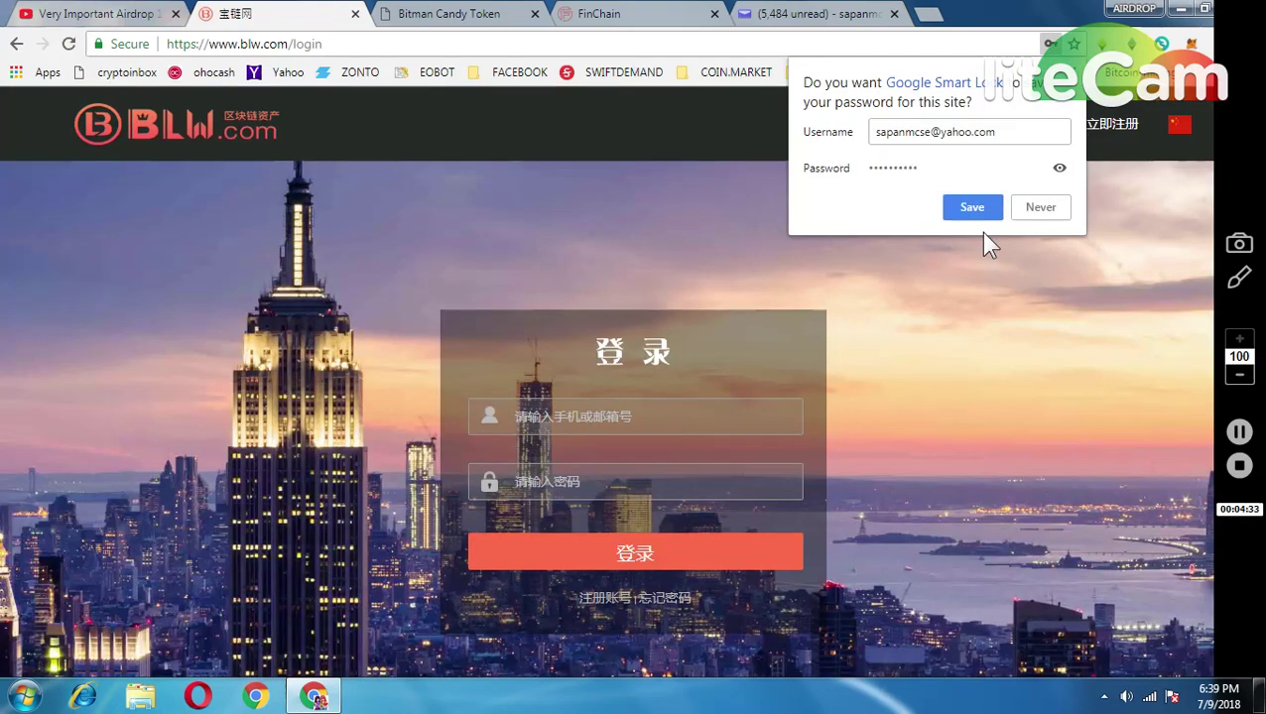
Save the BLW.com login credentials in the browser and switch the login page to English
click(968, 208)
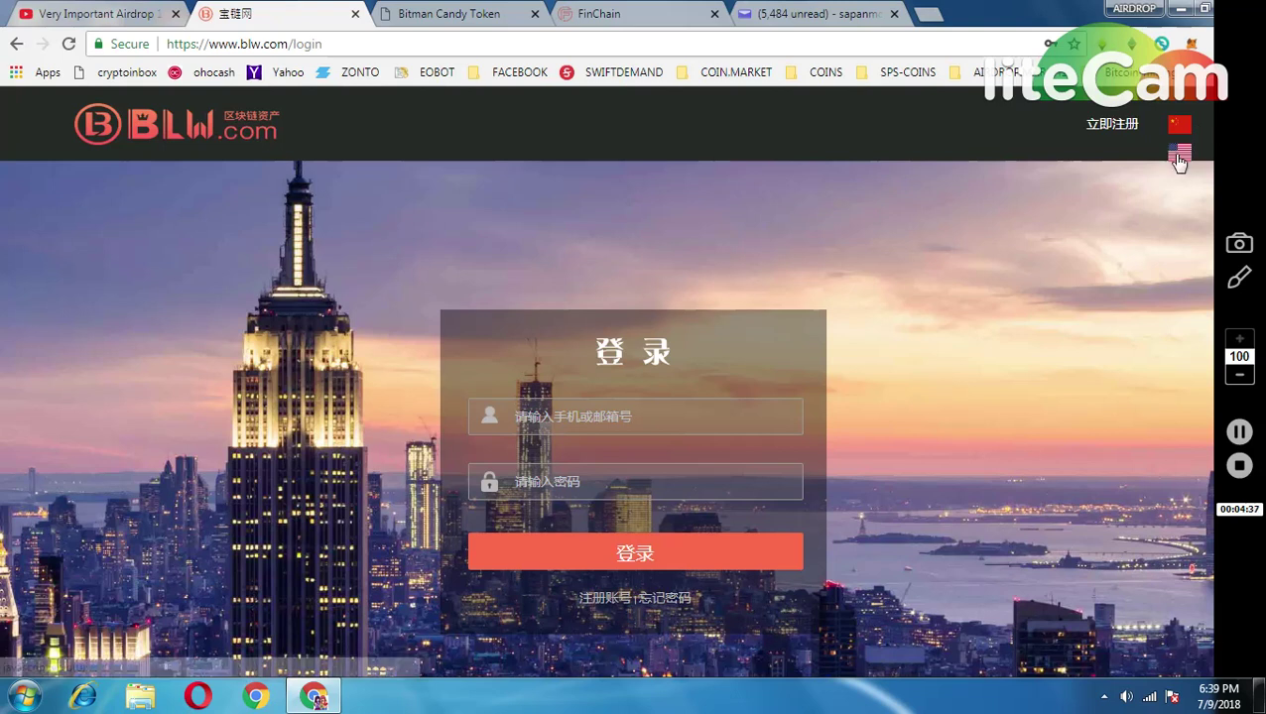
click(1179, 155)
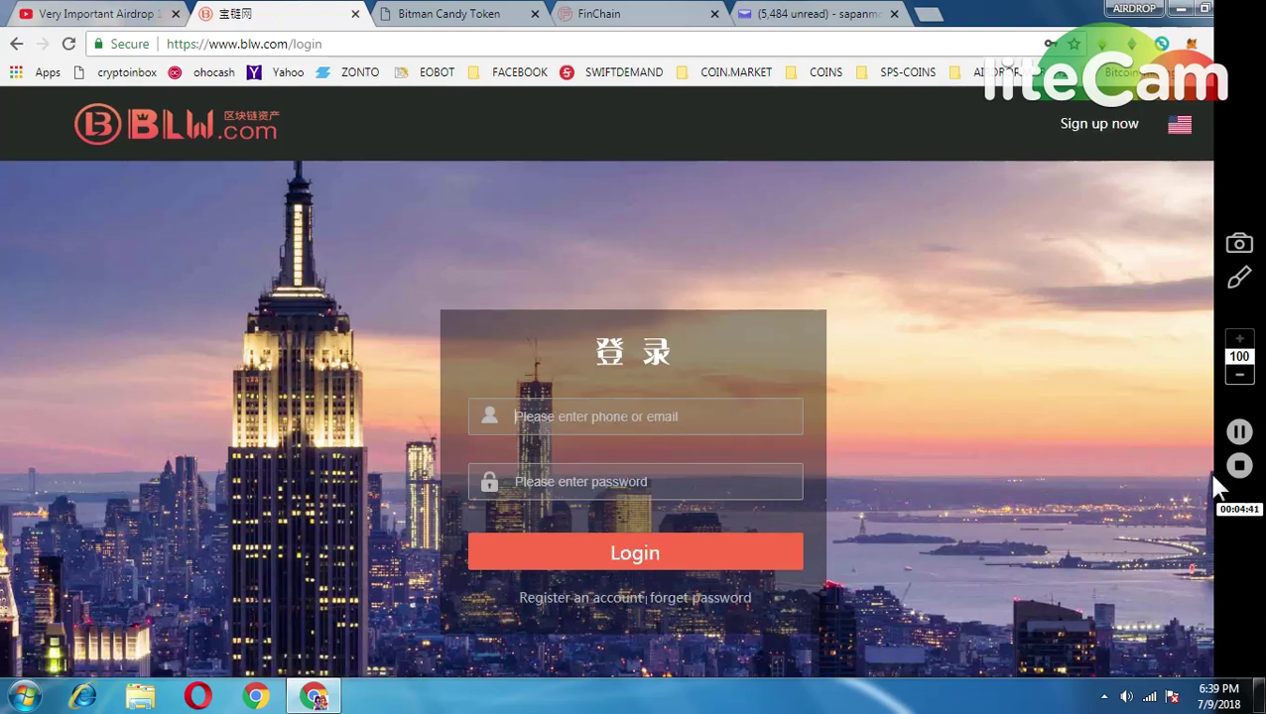
click(1239, 432)
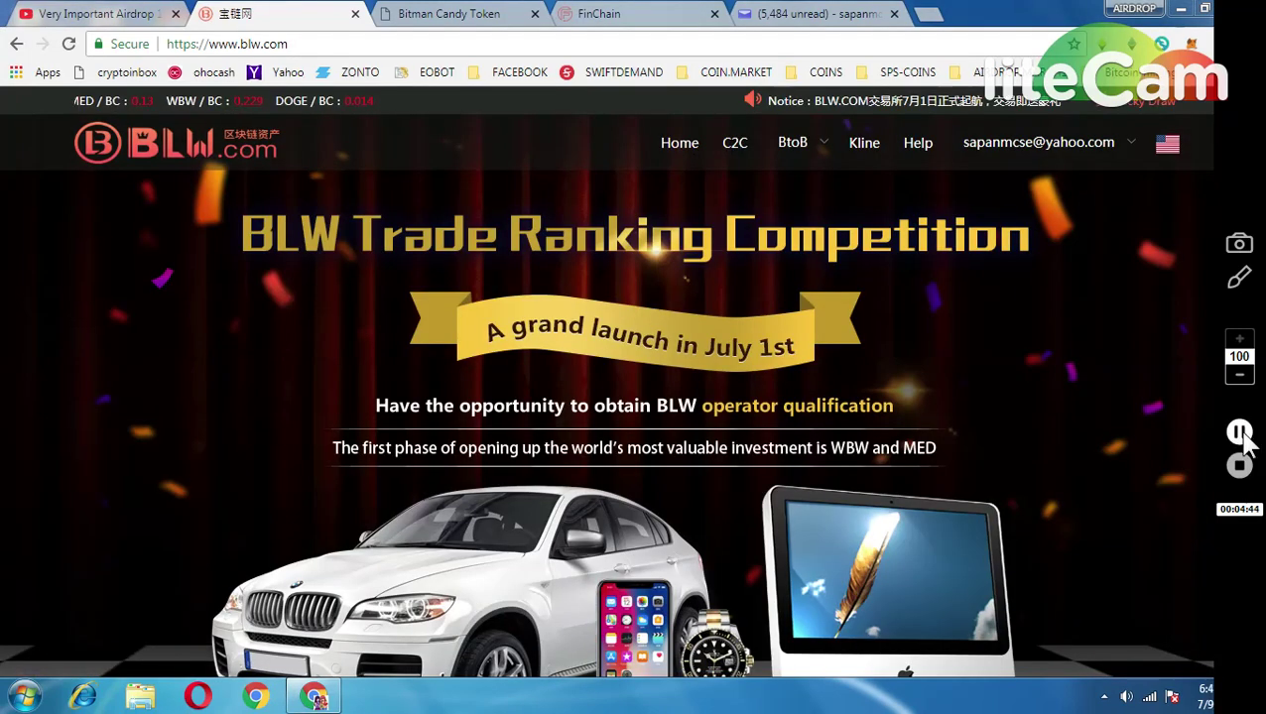
Open the BLW.com account's Account Funds page and review the asset estimate and the balances of each currency
click(1121, 149)
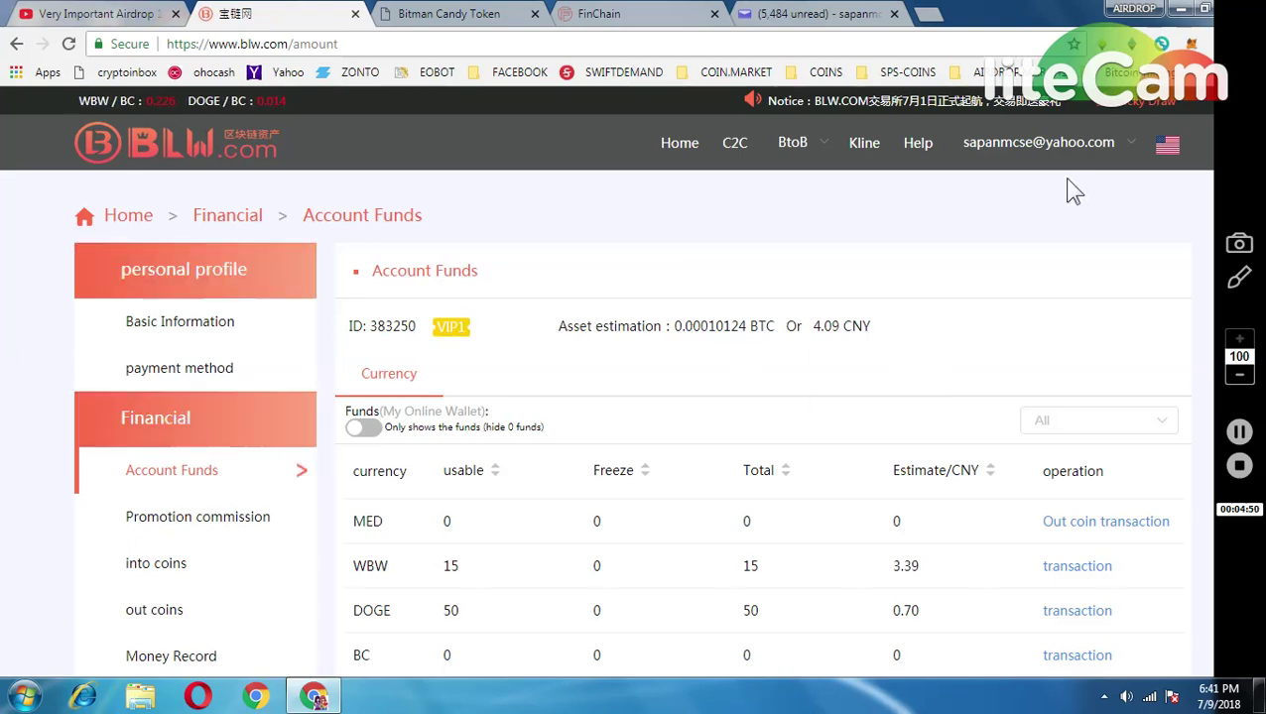
mouse_move(1076, 148)
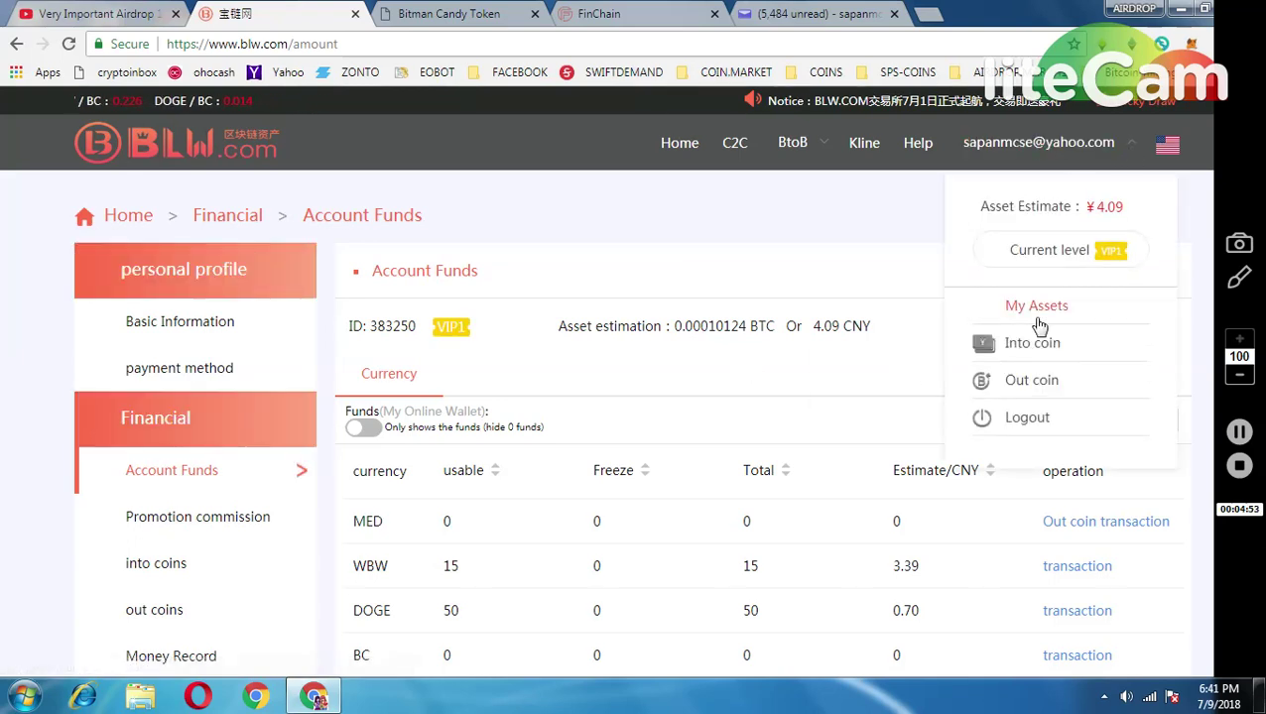
scroll(852, 397, down, 2)
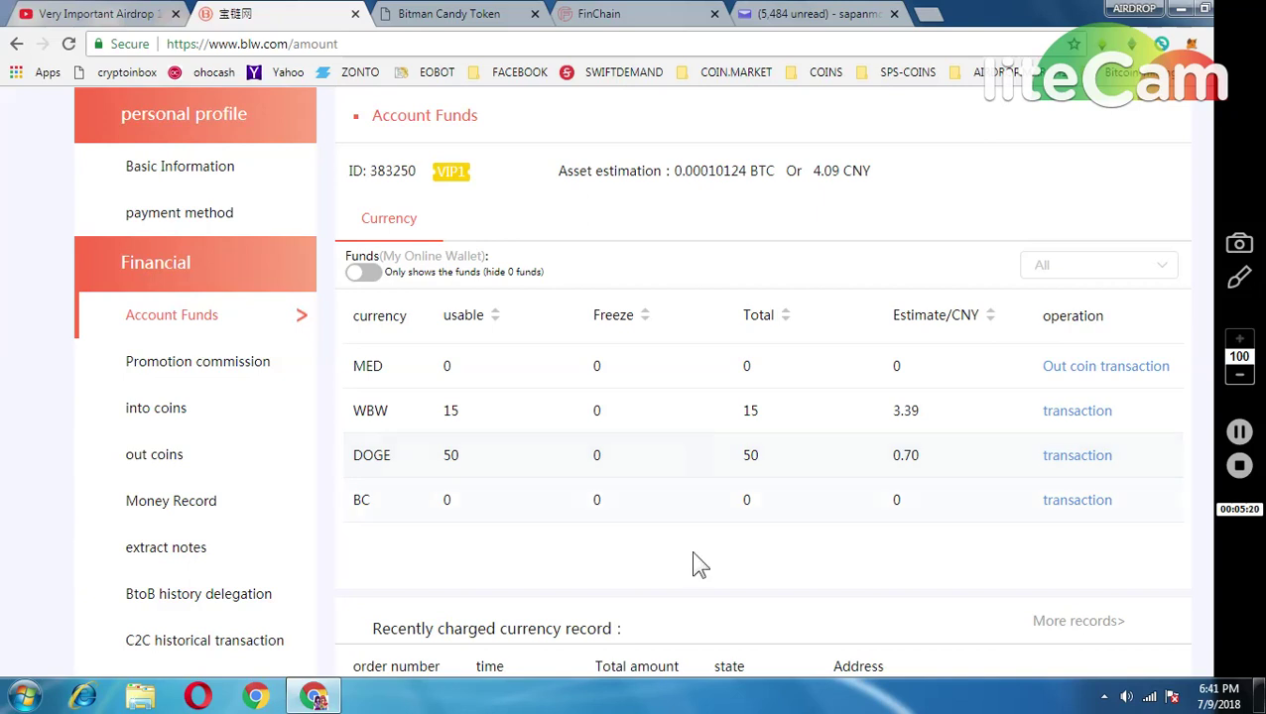
scroll(694, 555, up, 2)
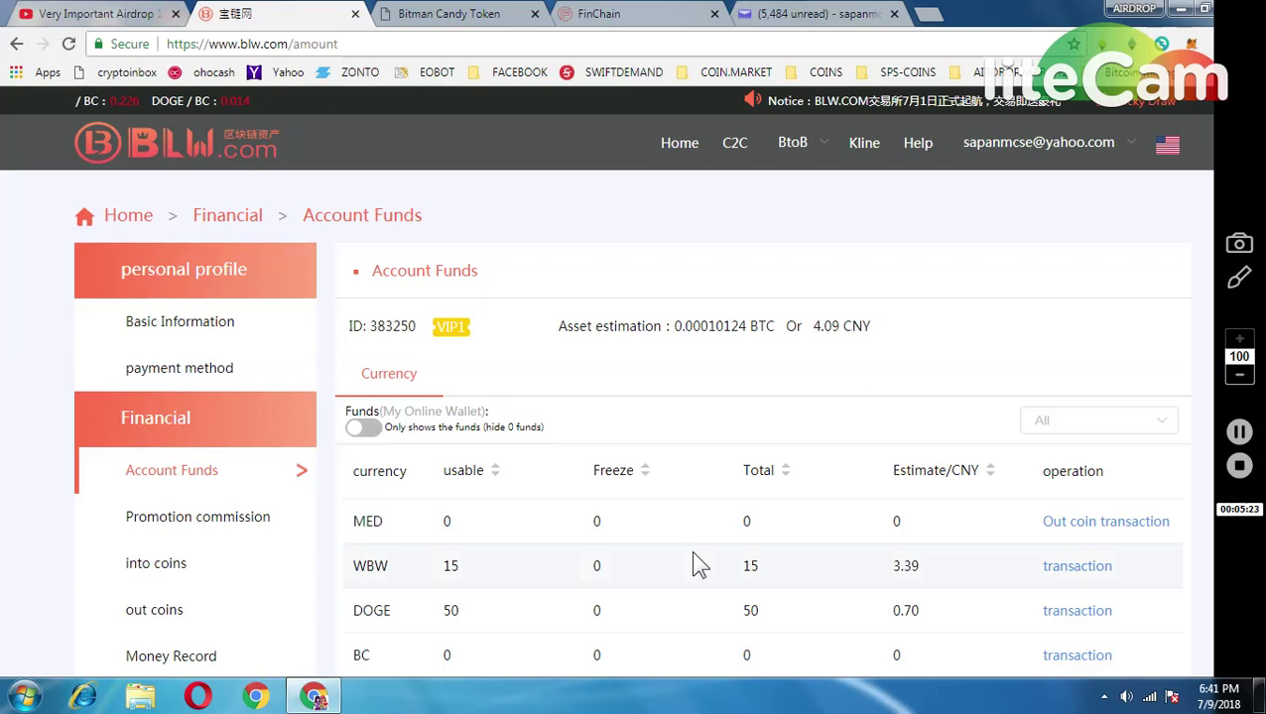
scroll(697, 564, down, 2)
scroll(697, 564, up, 2)
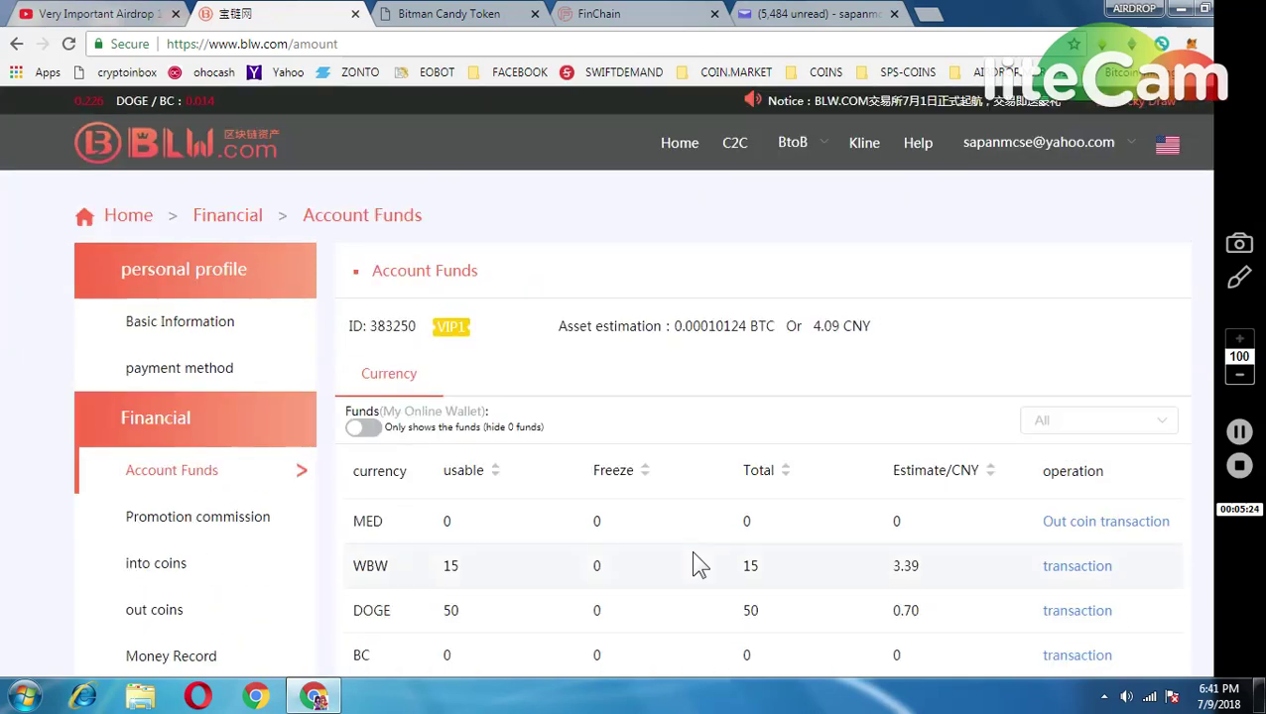